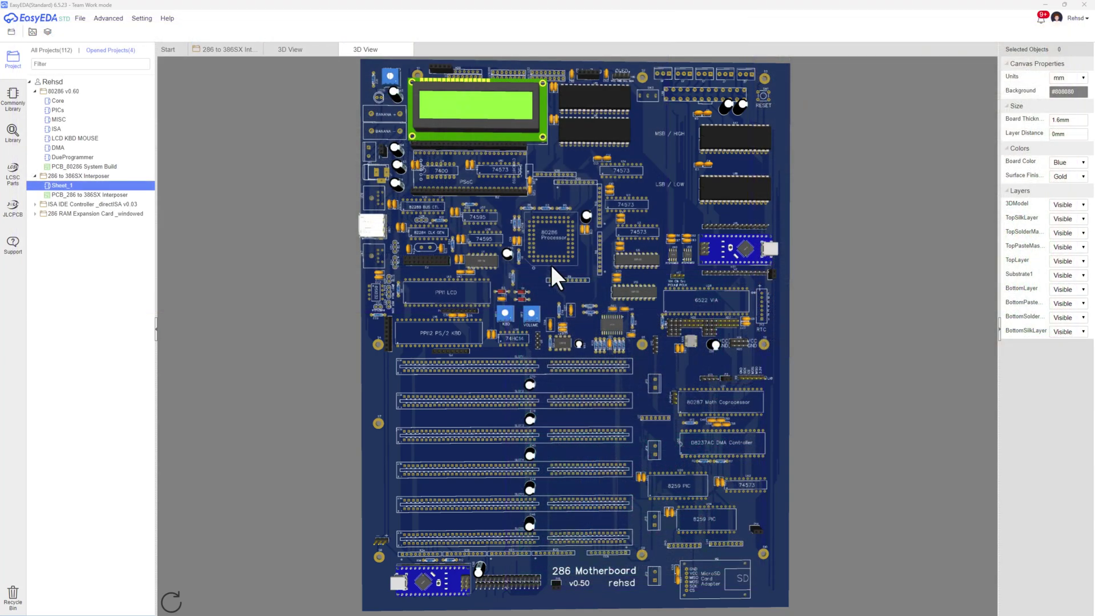
Show the interposer board in 3D, compare the motherboard view, then turn the interposer face-on
left_click(288, 51)
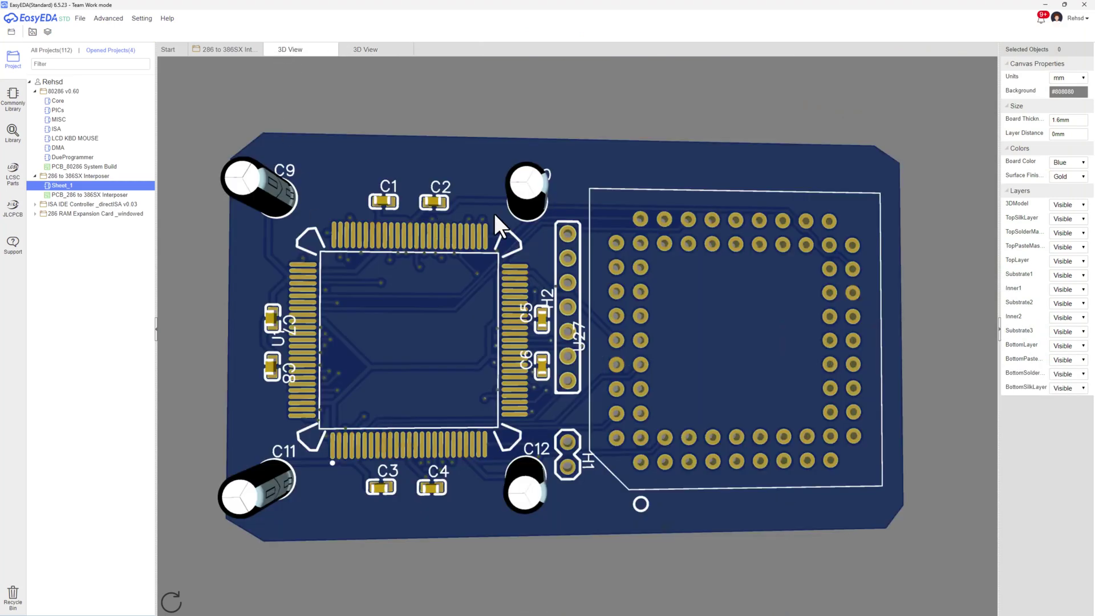
mouse_move(501, 213)
left_mouse_down()
mouse_move(452, 227)
mouse_move(460, 257)
mouse_move(491, 208)
mouse_move(559, 483)
mouse_move(558, 420)
mouse_move(599, 282)
mouse_move(522, 328)
mouse_move(513, 473)
mouse_move(537, 506)
left_mouse_up()
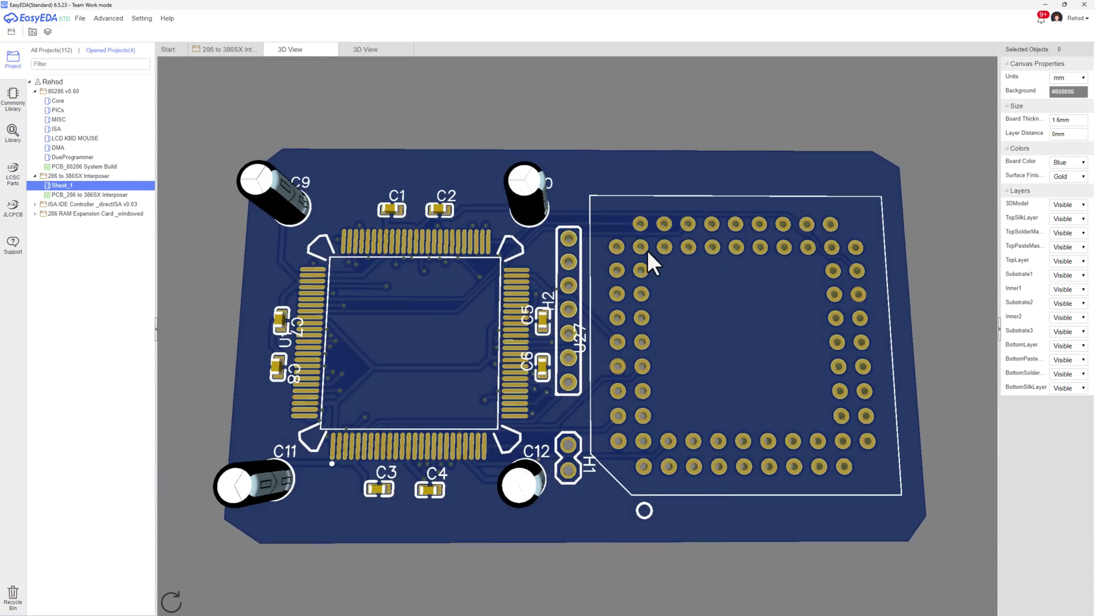
left_click(378, 51)
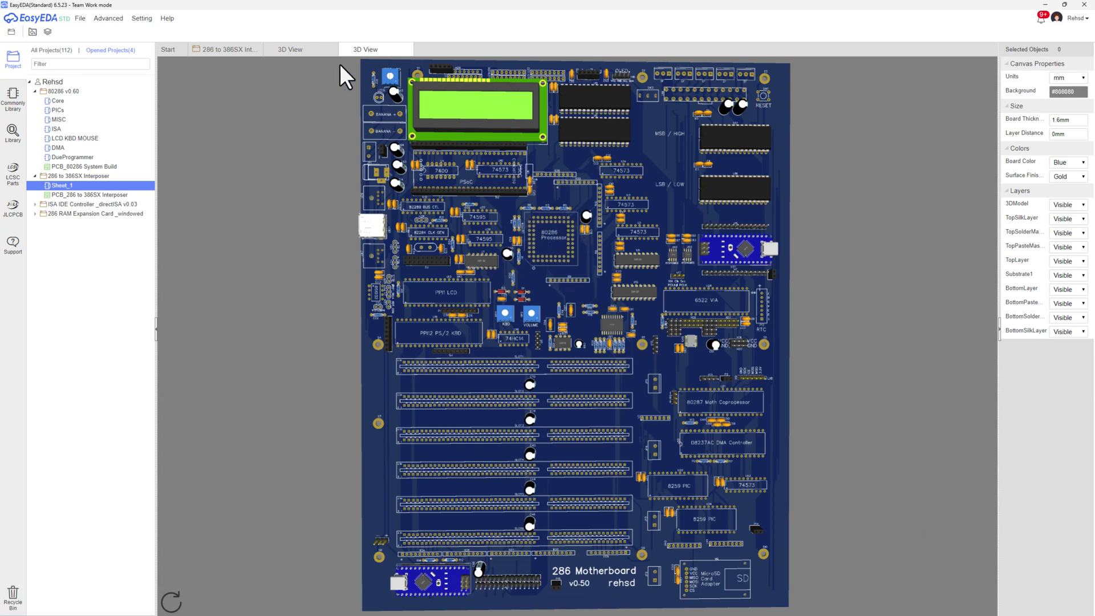
left_click(291, 52)
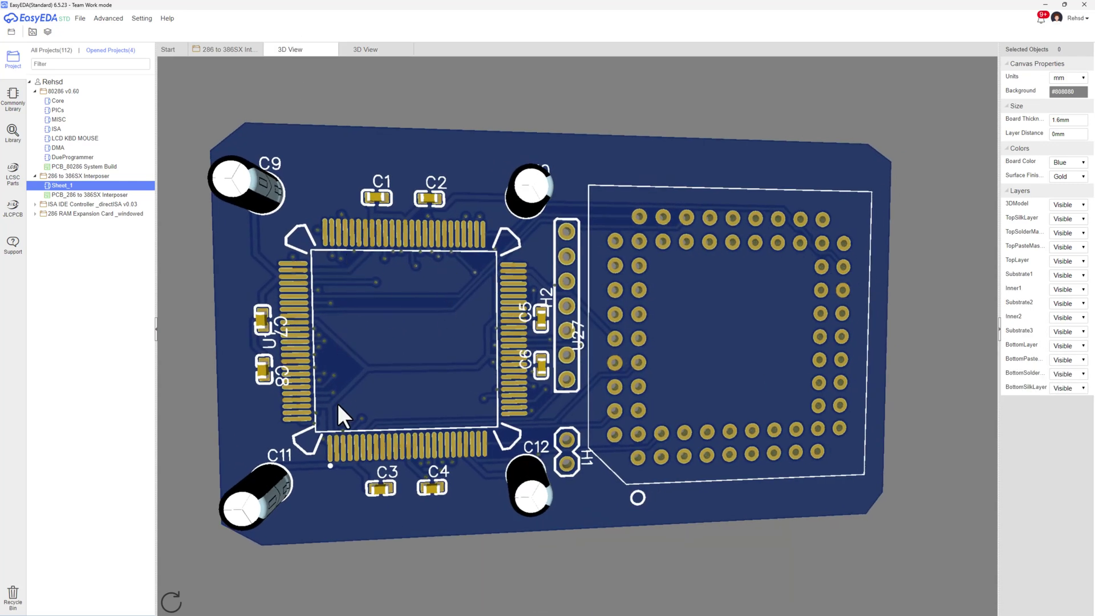
mouse_move(360, 360)
left_mouse_down()
mouse_move(400, 347)
mouse_move(390, 343)
left_mouse_up()
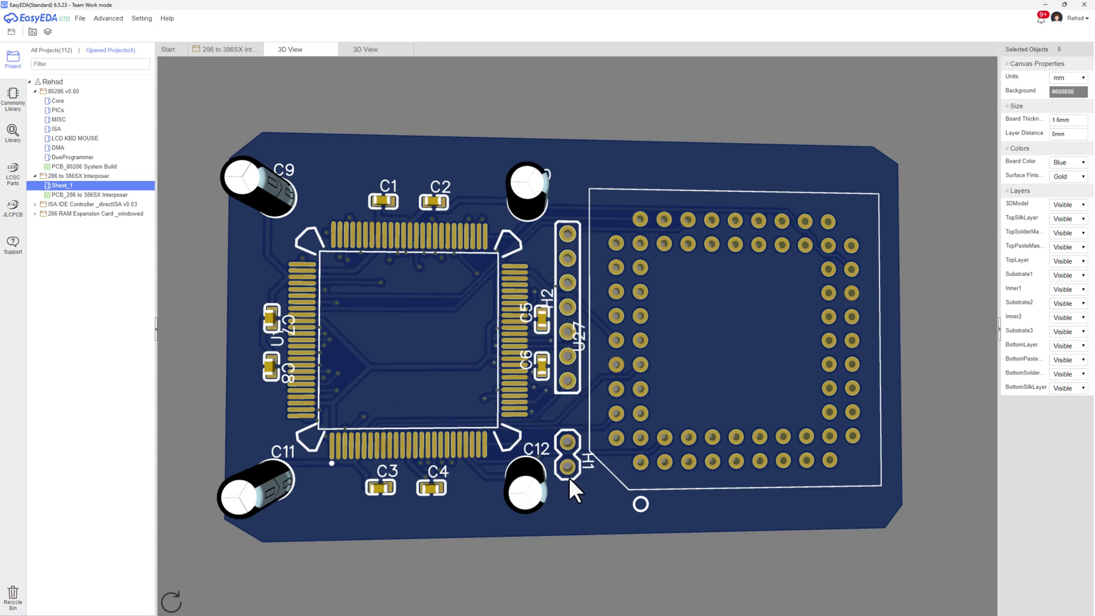
left_click_drag(569, 478, 525, 420)
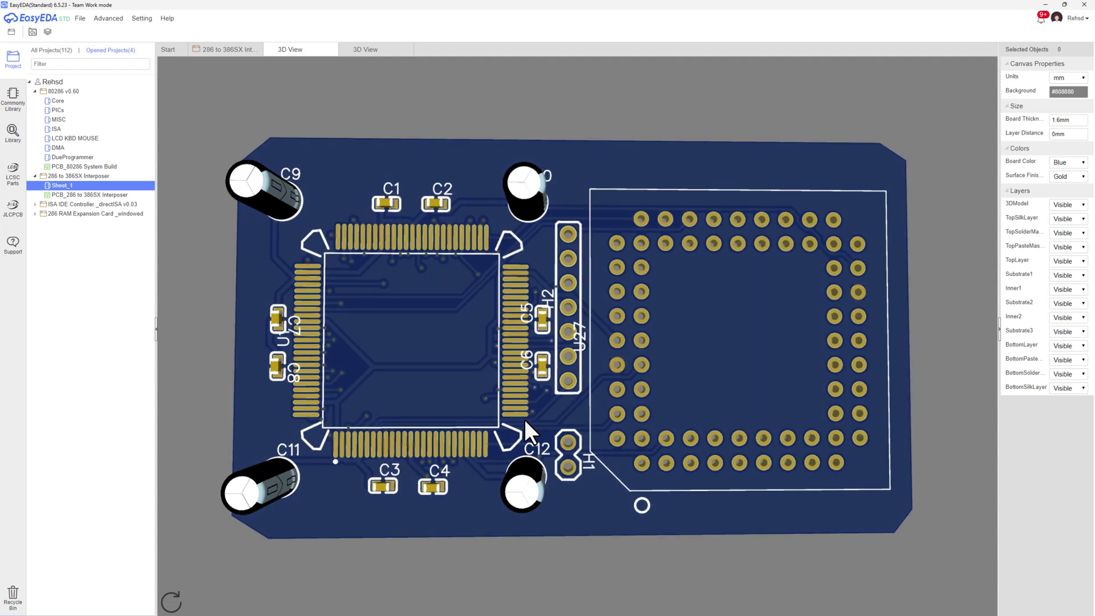
Open the interposer schematic and inspect the net ports from NA# to SMI# beside the 386SX
left_click(225, 50)
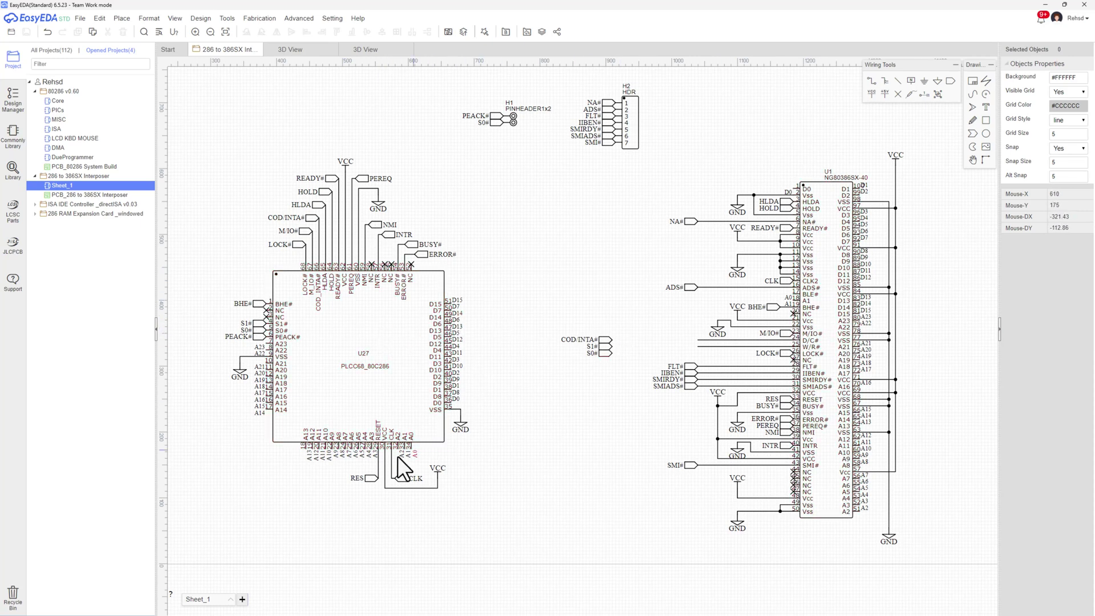
mouse_move(771, 167)
left_mouse_down()
mouse_move(802, 333)
mouse_move(810, 534)
left_mouse_up()
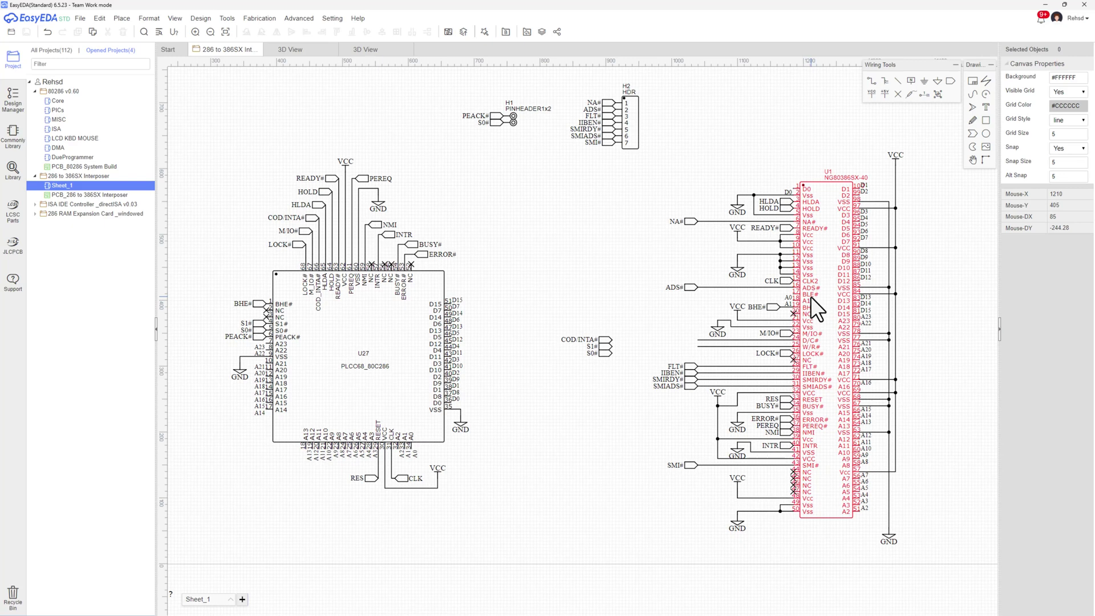
left_click_drag(631, 191, 704, 496)
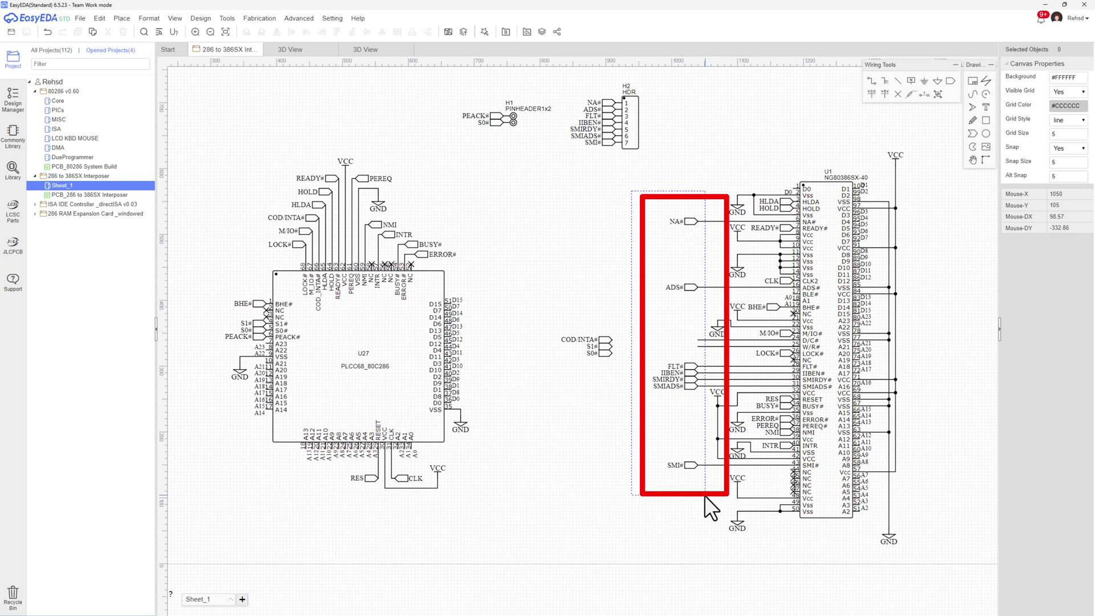
left_click(655, 440)
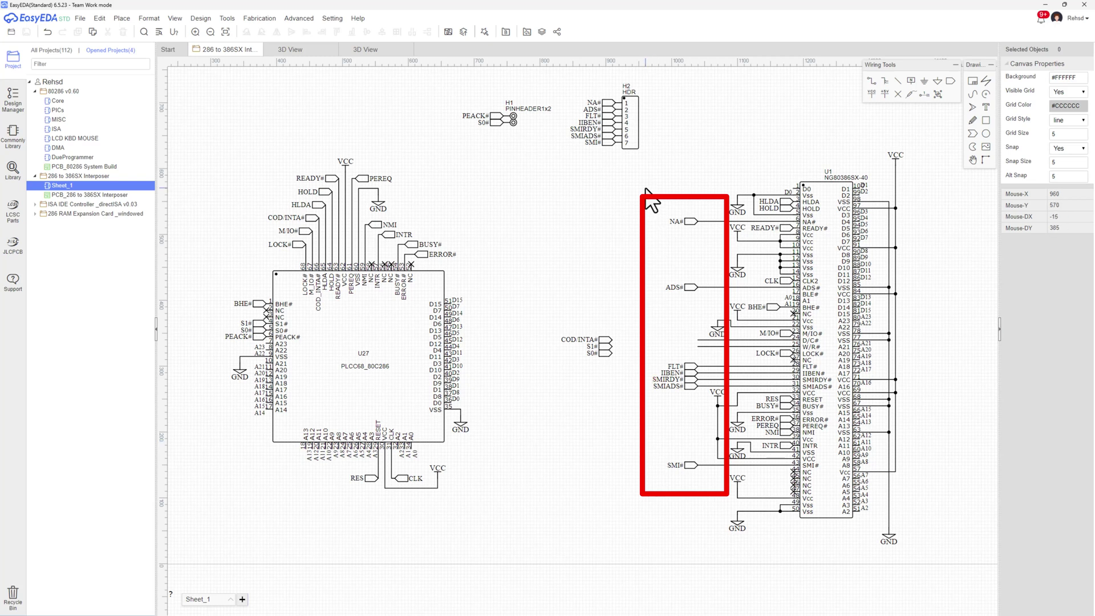
left_click_drag(651, 193, 700, 493)
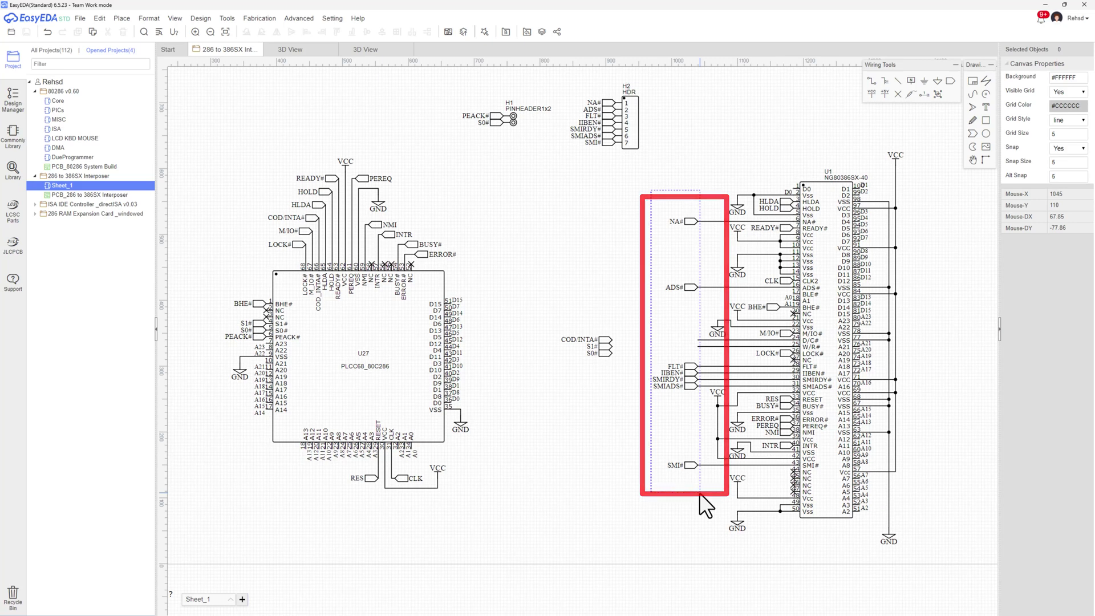
left_click_drag(700, 492, 699, 493)
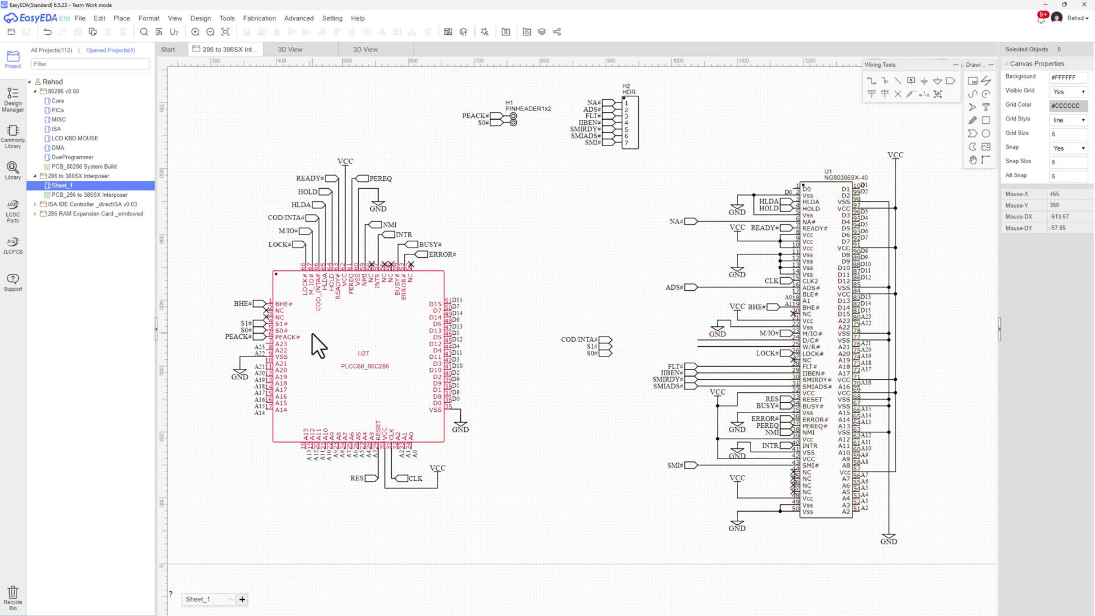
Duplicate the PEACK# net port from H1 and place the copy above COD/INTA#
left_click(497, 115)
key("ctrl+c")
key("ctrl+v")
left_click(611, 333)
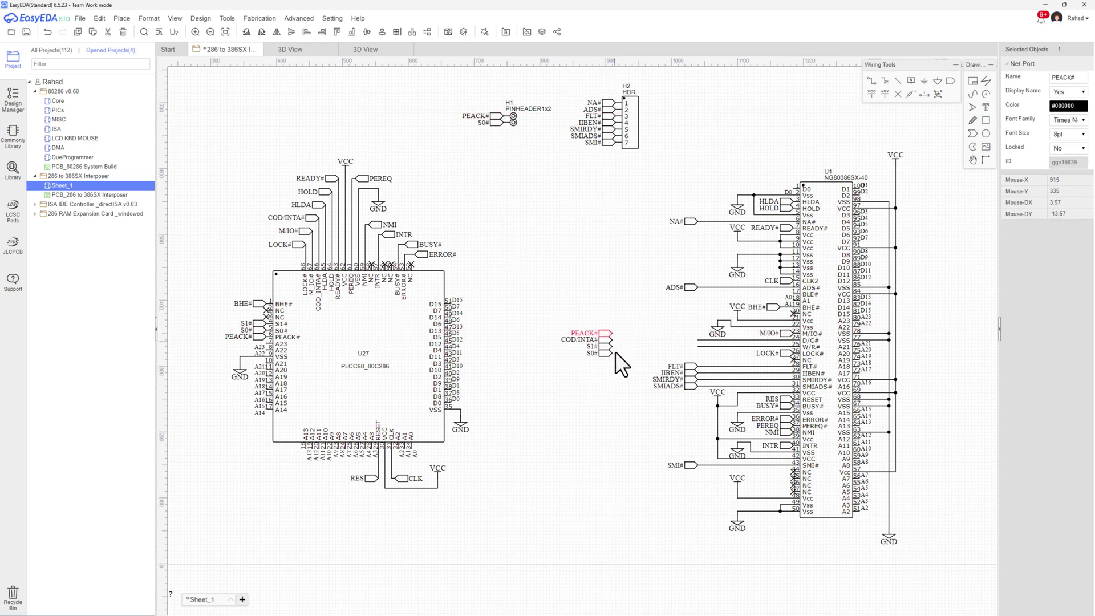
left_click(605, 397)
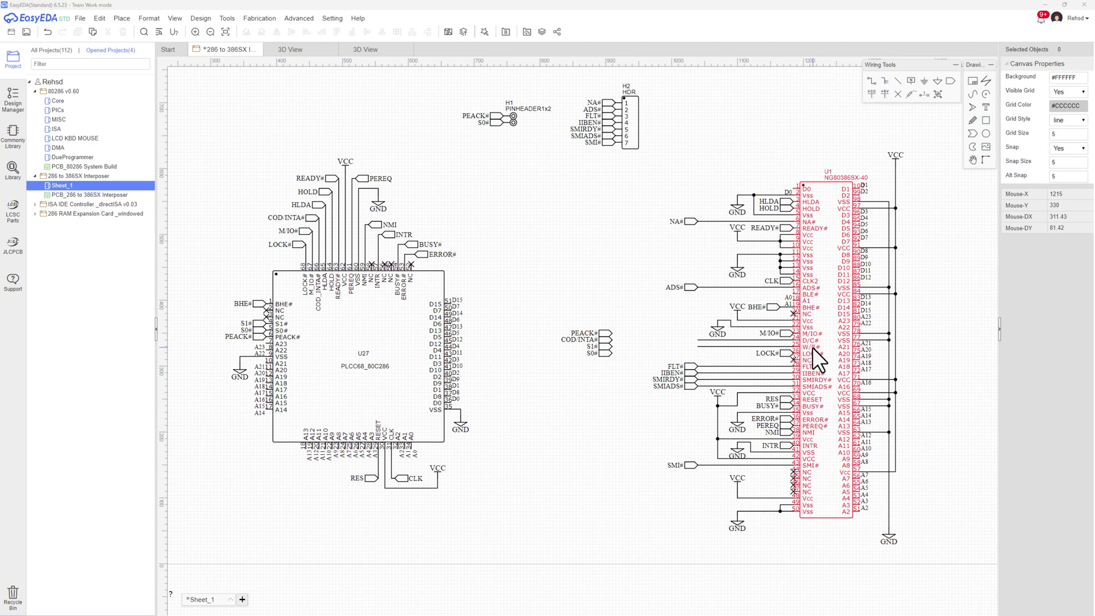
Check the 80C286 PLCC pinout and Am386SX datasheet pages against the schematic
key("alt+Tab")
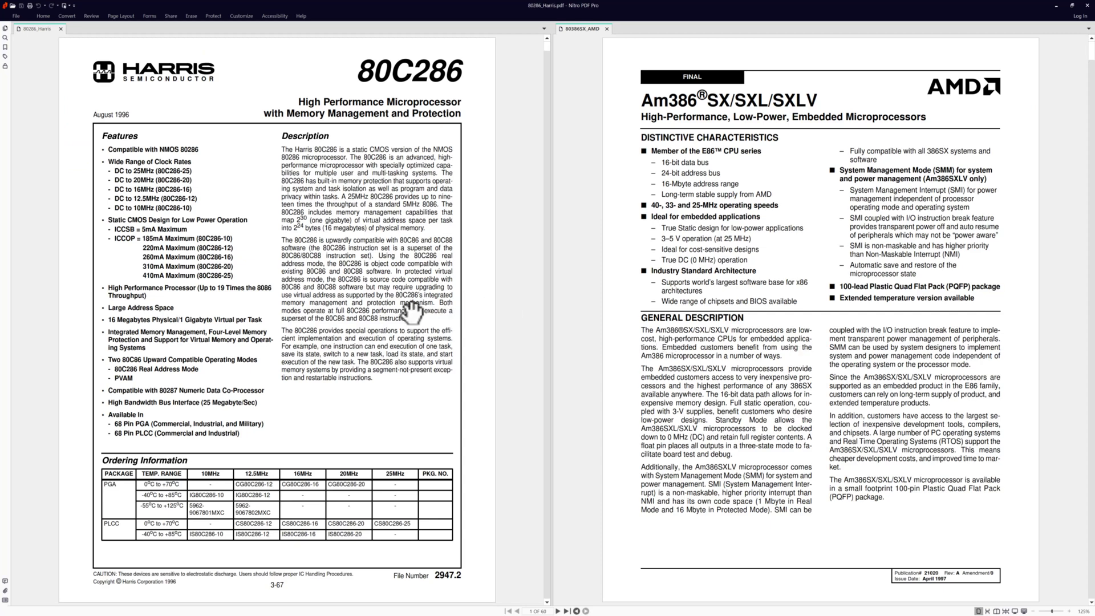
left_click(413, 311)
scroll(413, 312, "down", 3)
scroll(413, 312, "down", 3)
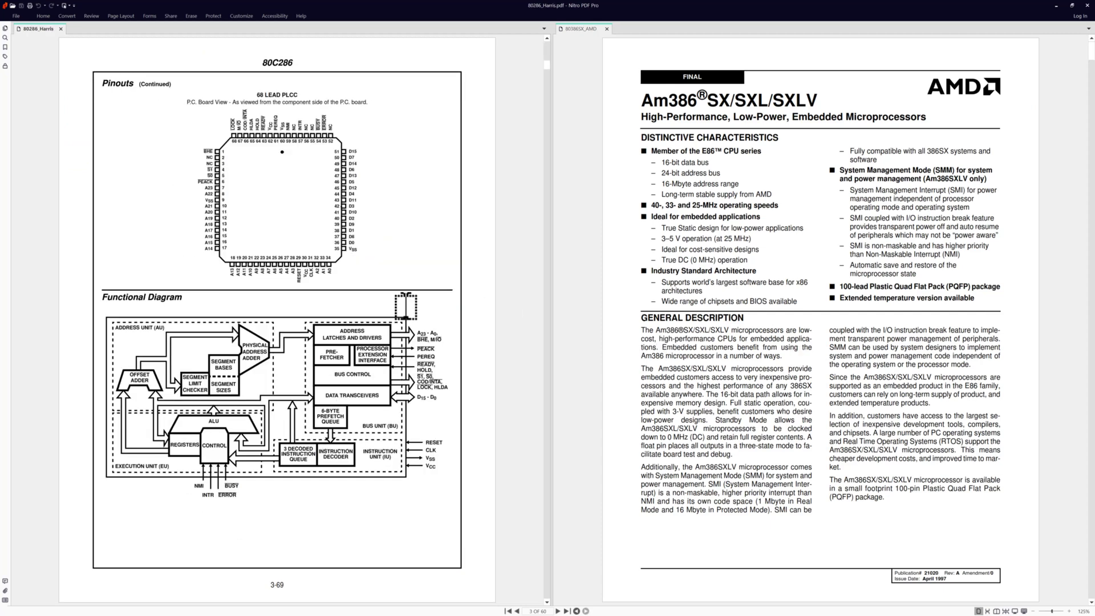
left_click(684, 342)
scroll(684, 343, "down", 3)
scroll(684, 342, "down", 5)
scroll(685, 342, "down", 3)
scroll(685, 342, "down", 3)
scroll(684, 342, "down", 3)
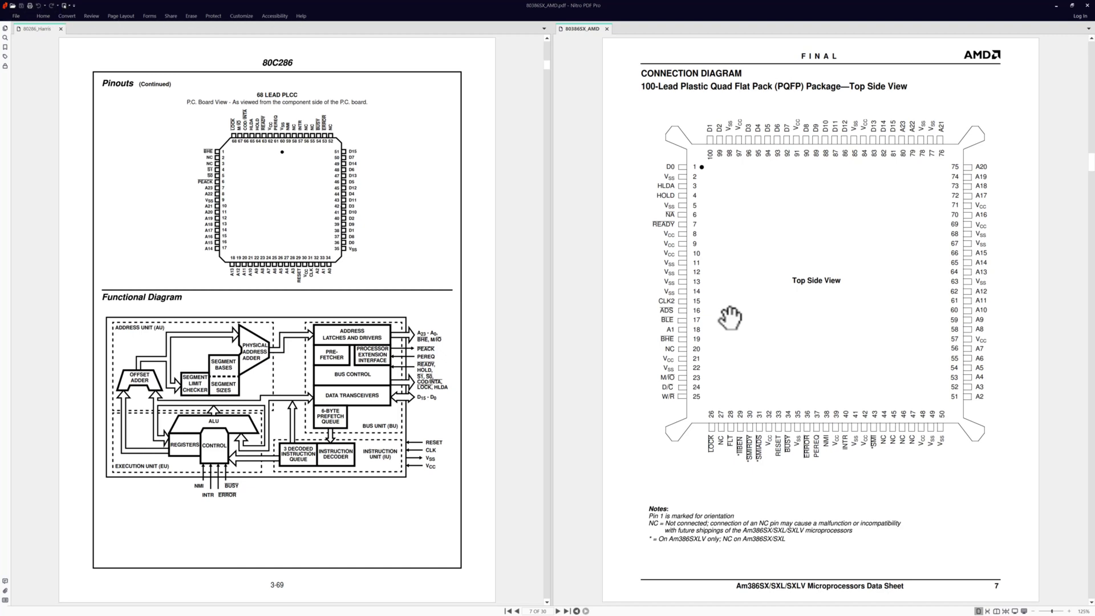
key("alt+Tab")
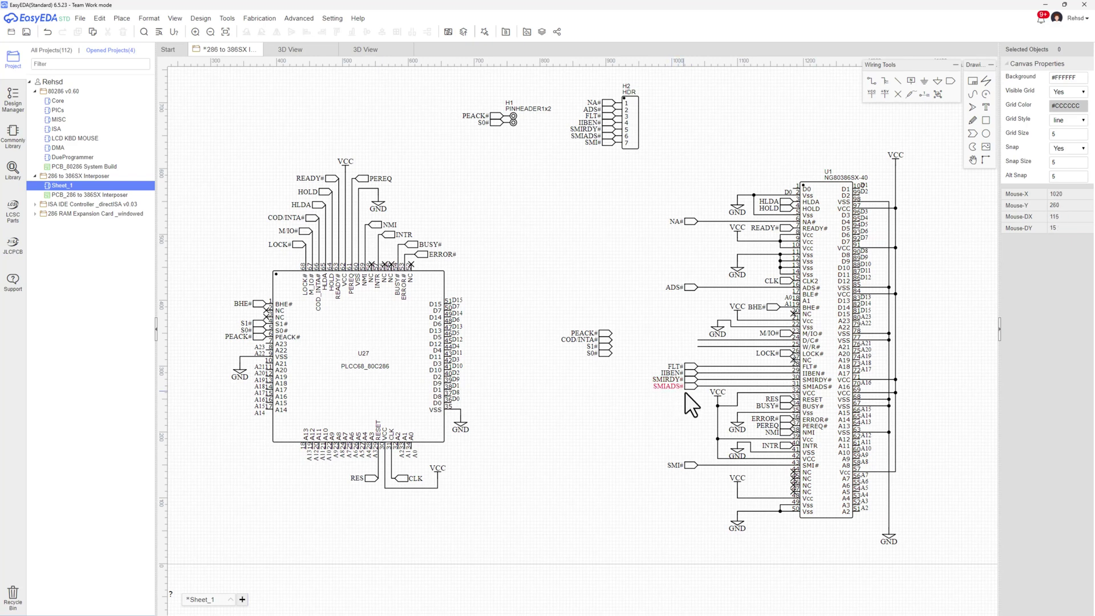
key("alt+Tab")
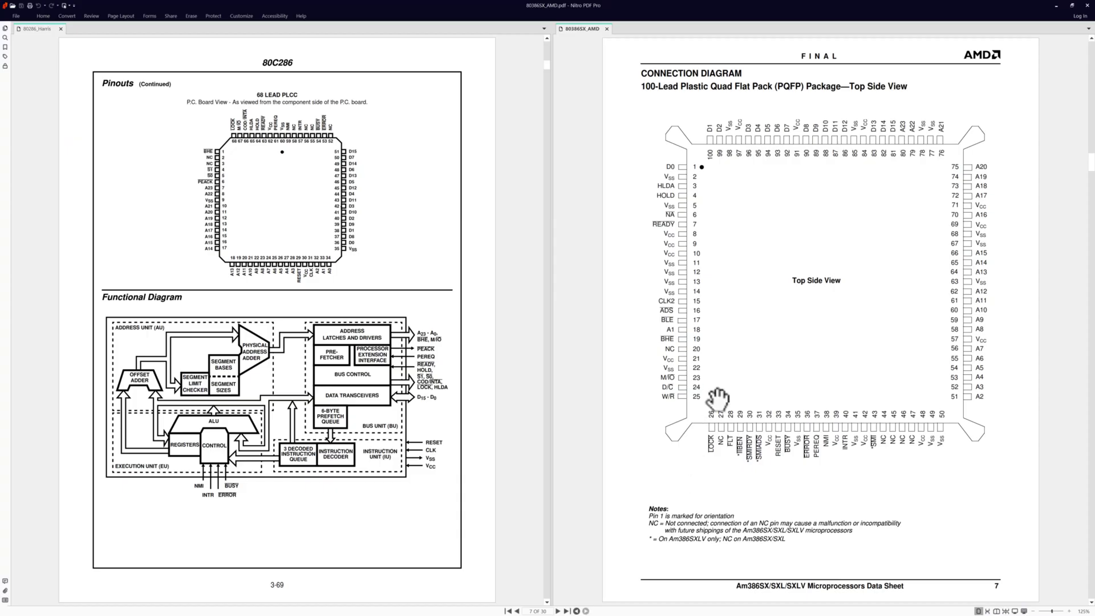
scroll(724, 388, "down", 5)
scroll(723, 387, "down", 5)
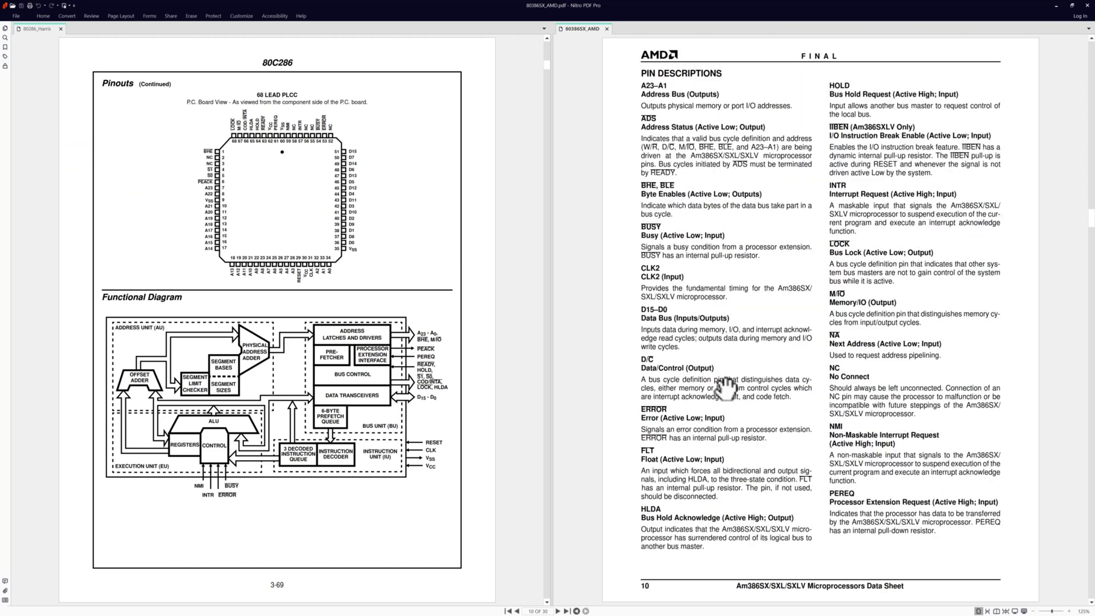
scroll(725, 387, "down", 5)
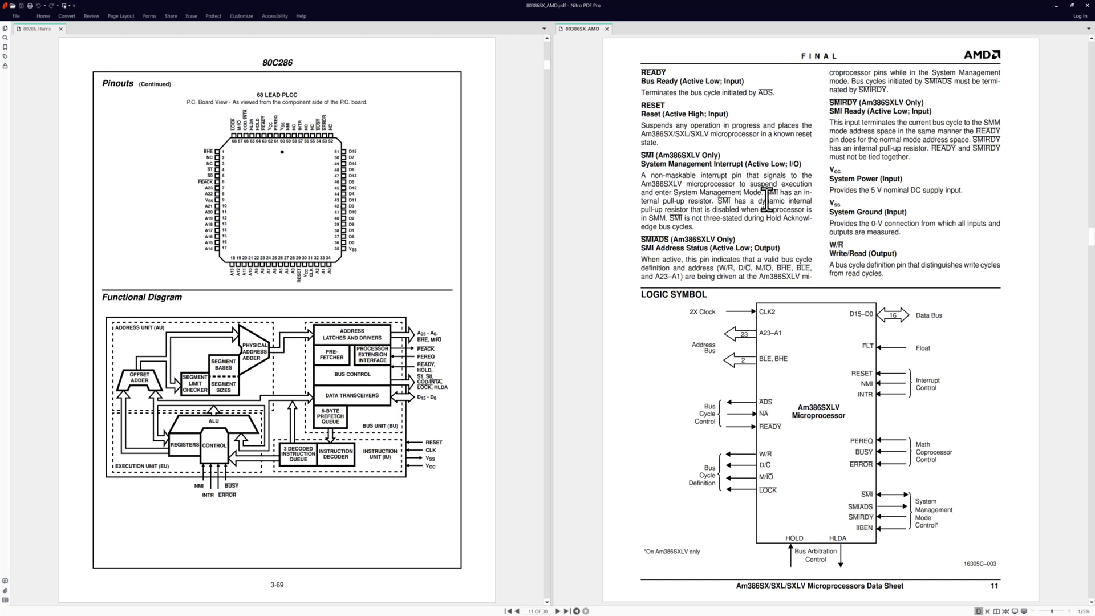
key("alt+Tab")
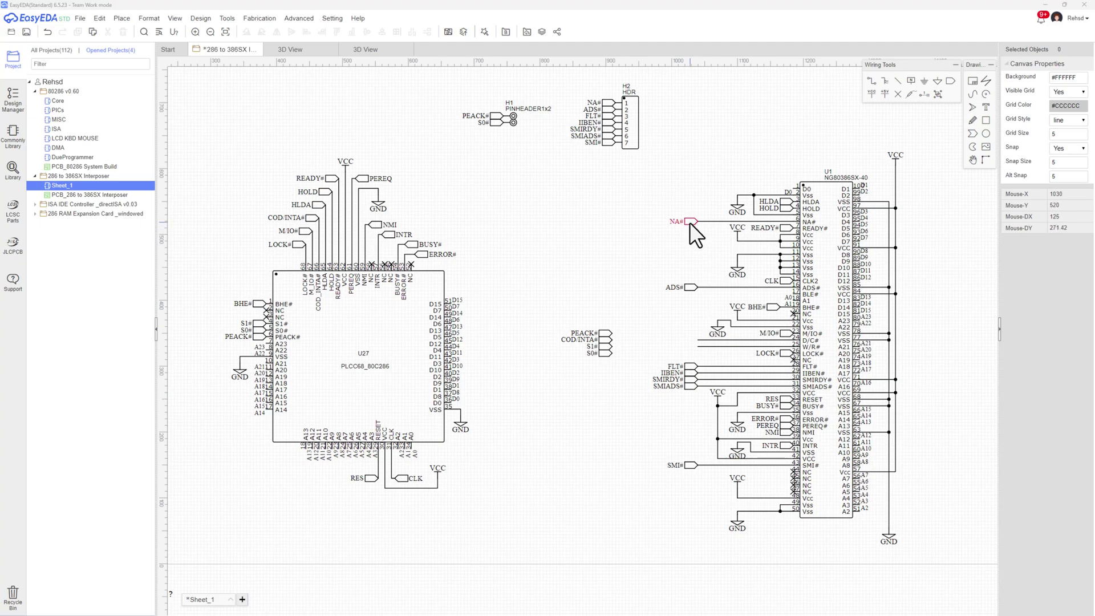
Bring the Am386SX pin descriptions page back up next to the 80C286 PLCC pinout
key("alt+Tab")
scroll(753, 230, "up", 5)
key("alt+Tab")
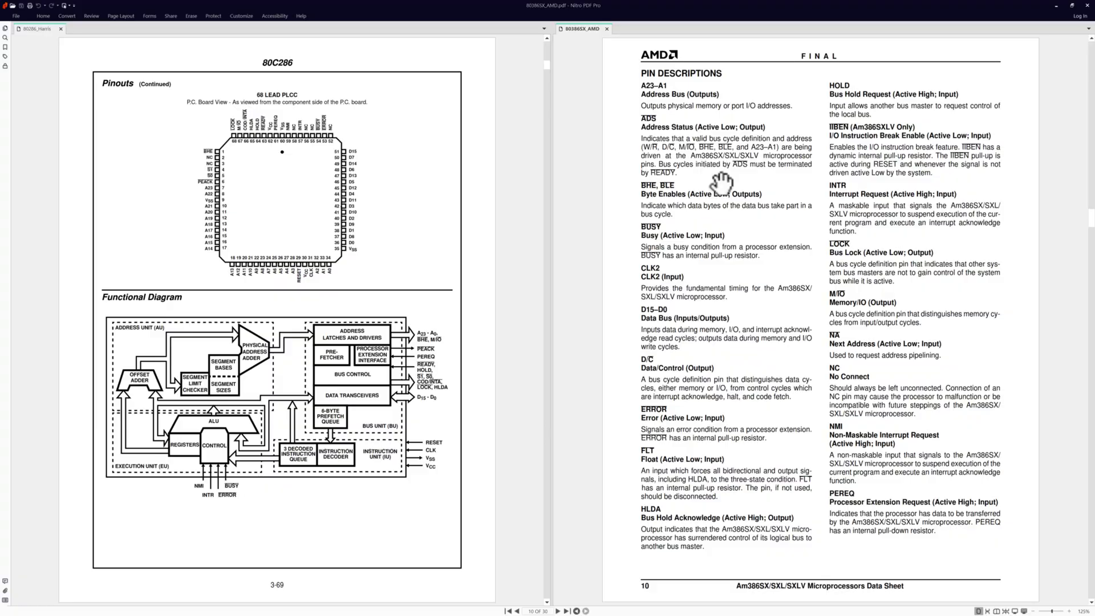
Turn the 80C286 datasheet to page 3-70 with the bus cycle status table
key("alt+Tab")
key("alt+Tab")
key("alt+Tab")
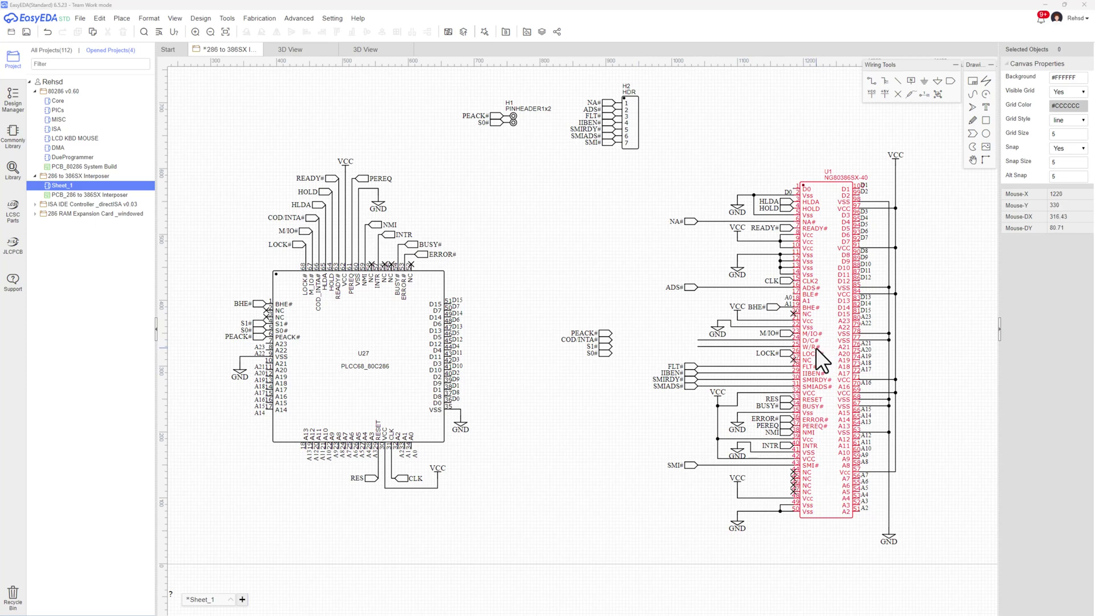
key("alt+Tab")
scroll(780, 346, "down", 3)
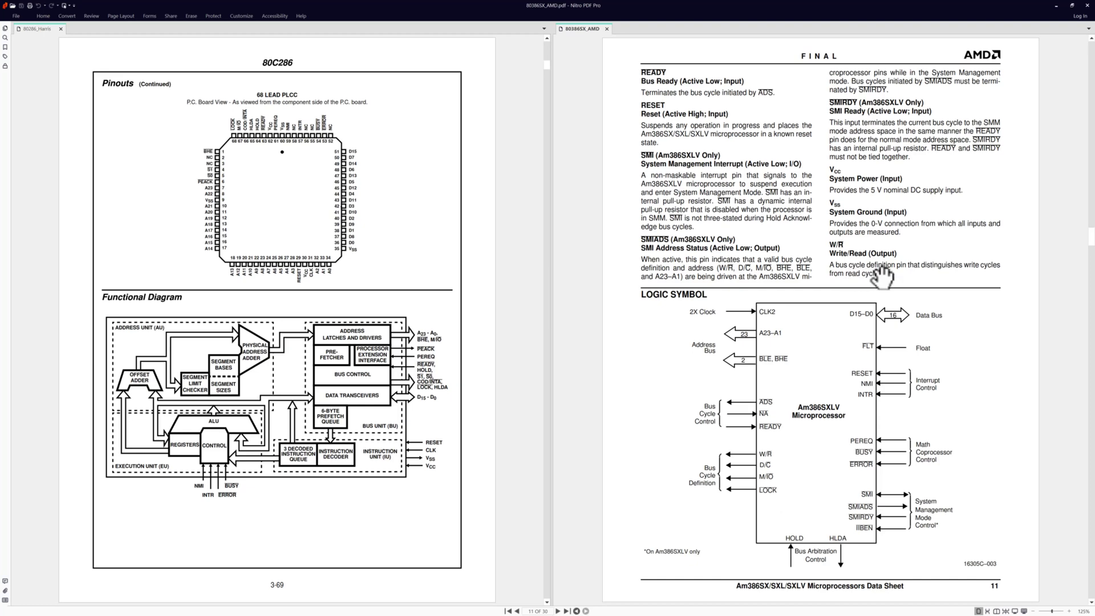
scroll(738, 225, "up", 3)
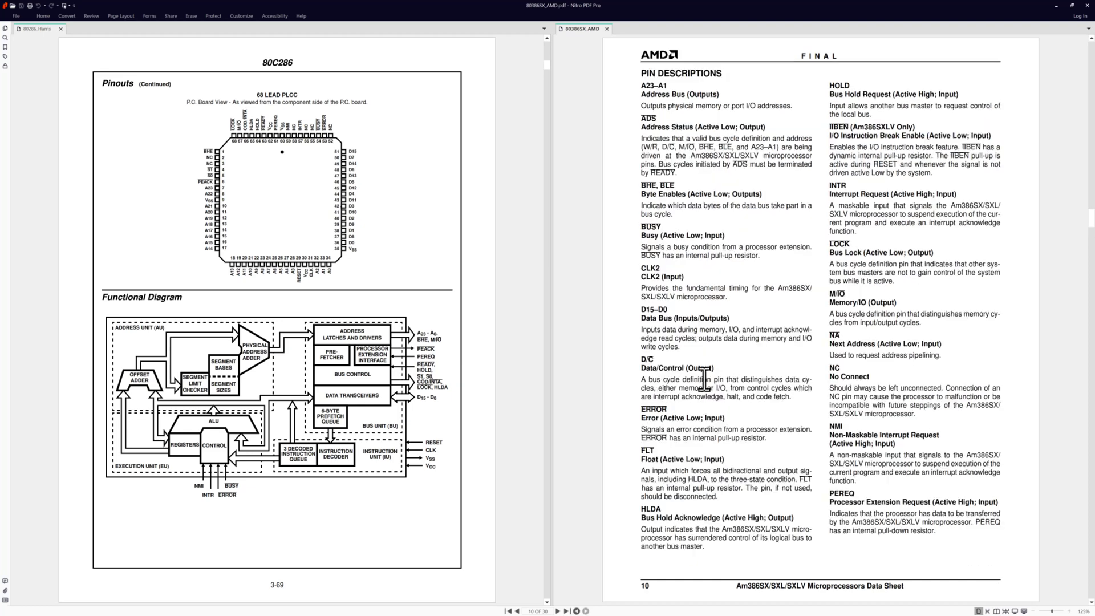
scroll(715, 375, "down", 3)
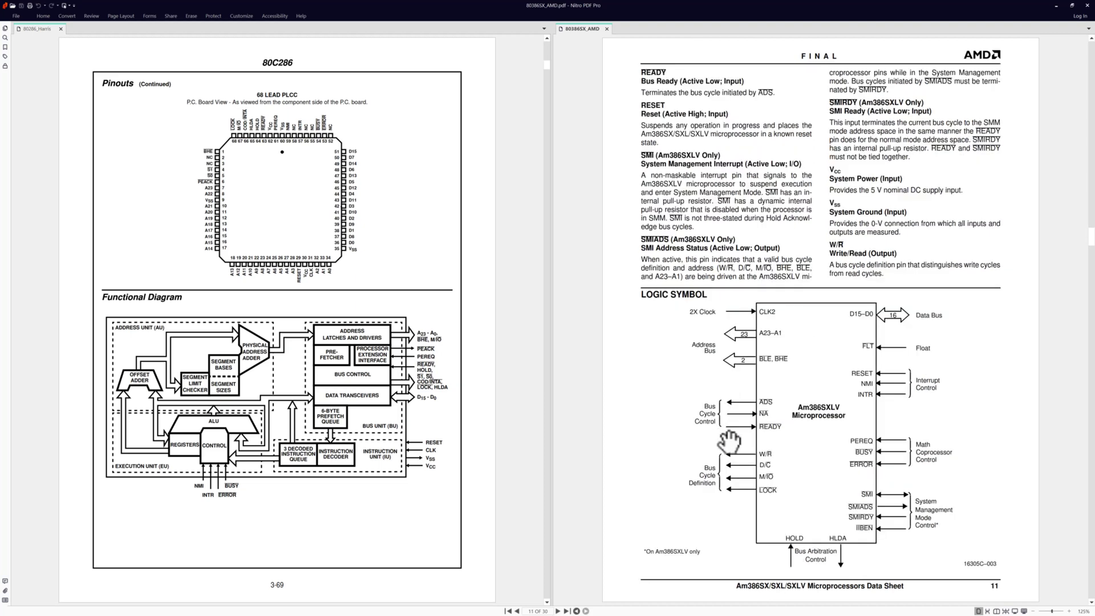
left_click(358, 342)
scroll(358, 343, "down", 3)
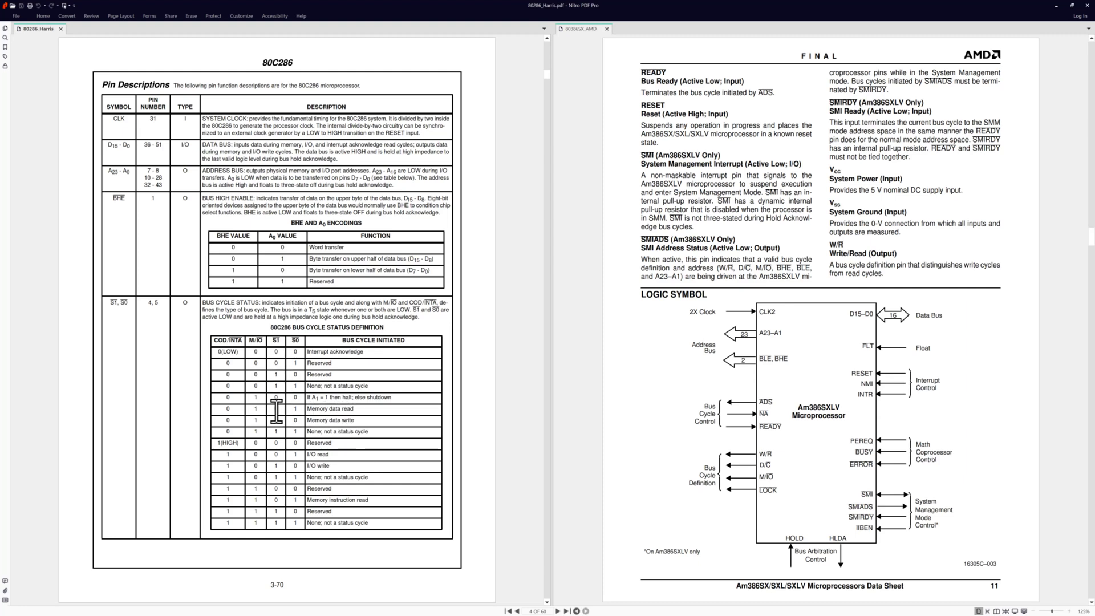
Highlight the S1 cell of the Memory data write row, then return to the schematic
left_click_drag(268, 411, 287, 435)
left_click_drag(274, 410, 282, 435)
key("alt+Tab")
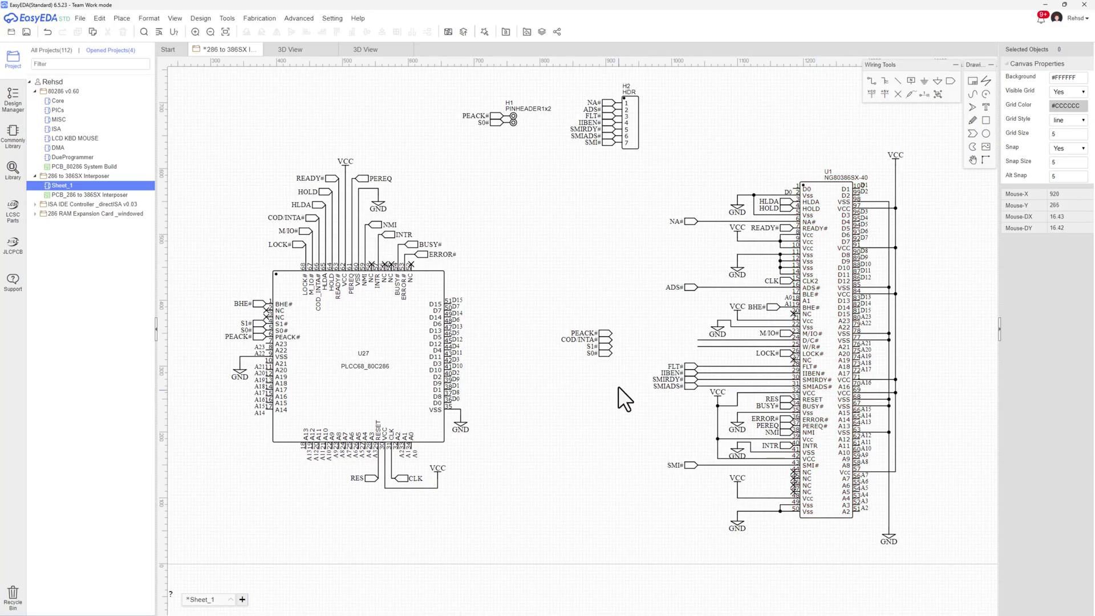
Place the S1# net port beside U1's W/R# pin, then return to the datasheets
left_click_drag(607, 346, 686, 349)
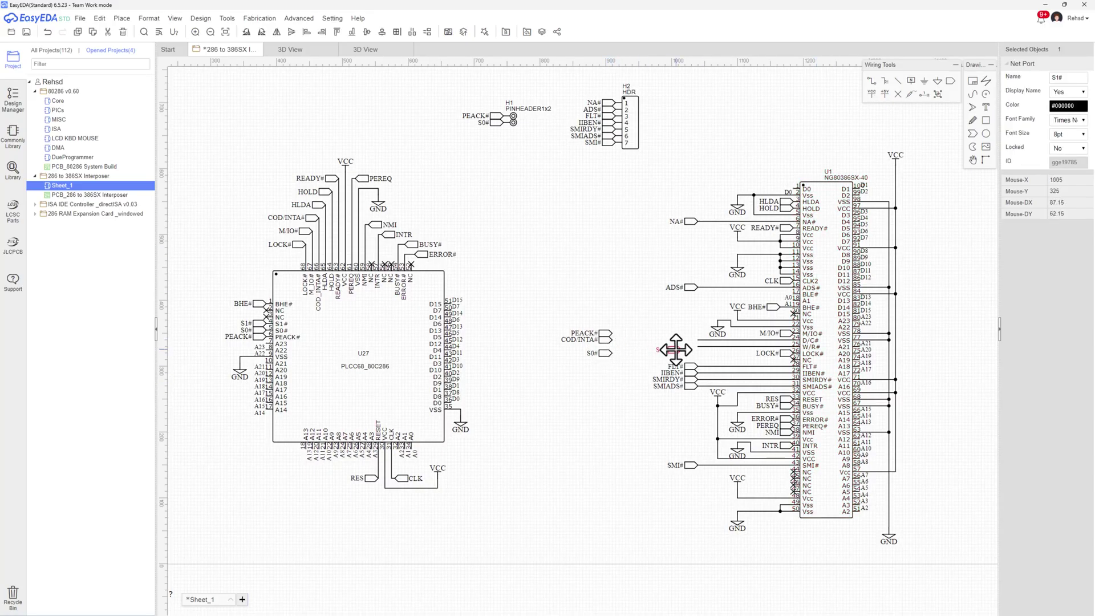
left_click_drag(687, 349, 686, 349)
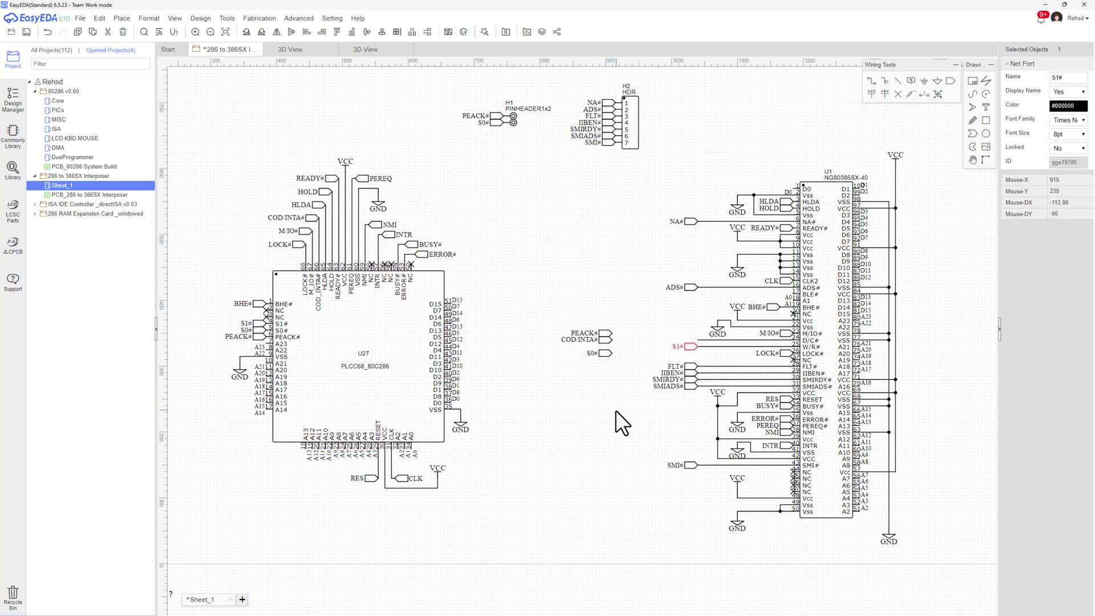
key("alt+Tab")
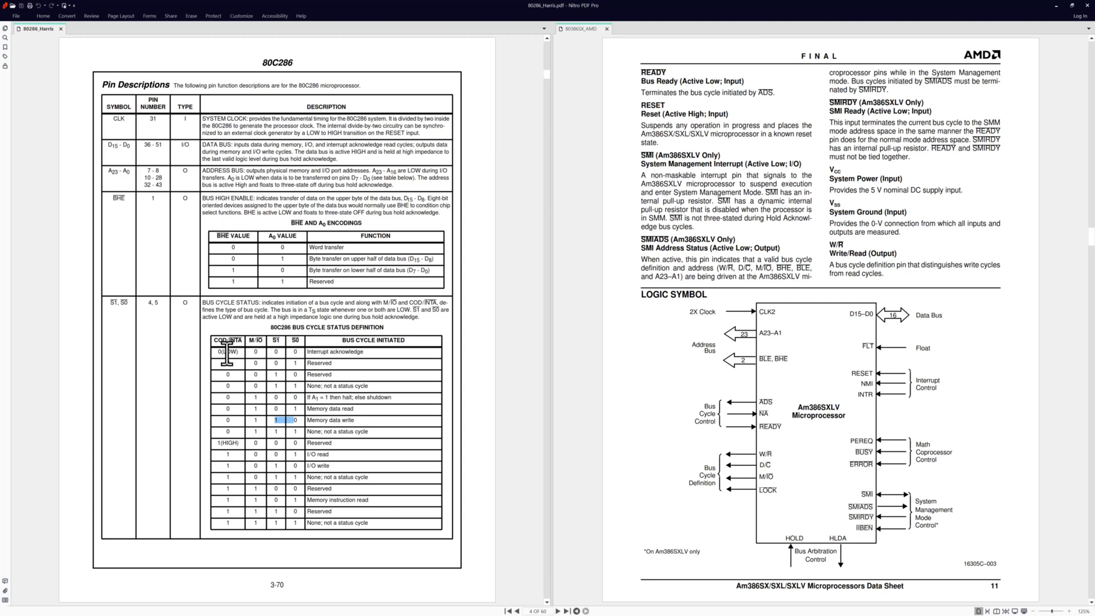
scroll(739, 254, "up", 2)
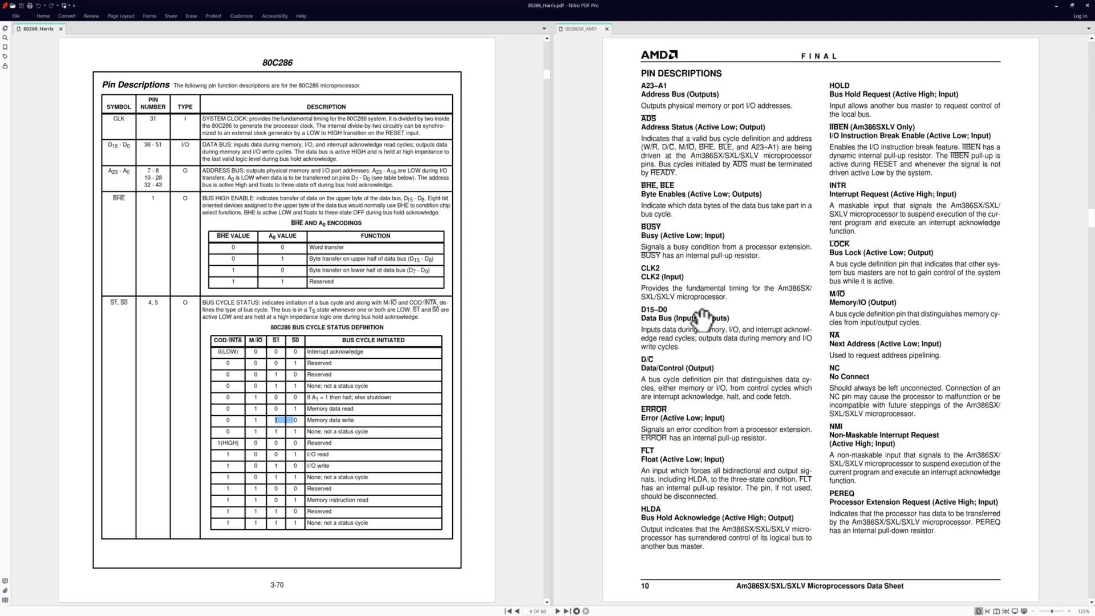
Select the 386SX chip U1 in the schematic, then return to the Am386SX pin descriptions
key("alt+Tab")
left_click(803, 345)
key("alt+Tab")
Place COD/INTA# beside S1# at U1, move S0# up-left, and select PEACK#
key("alt+Tab")
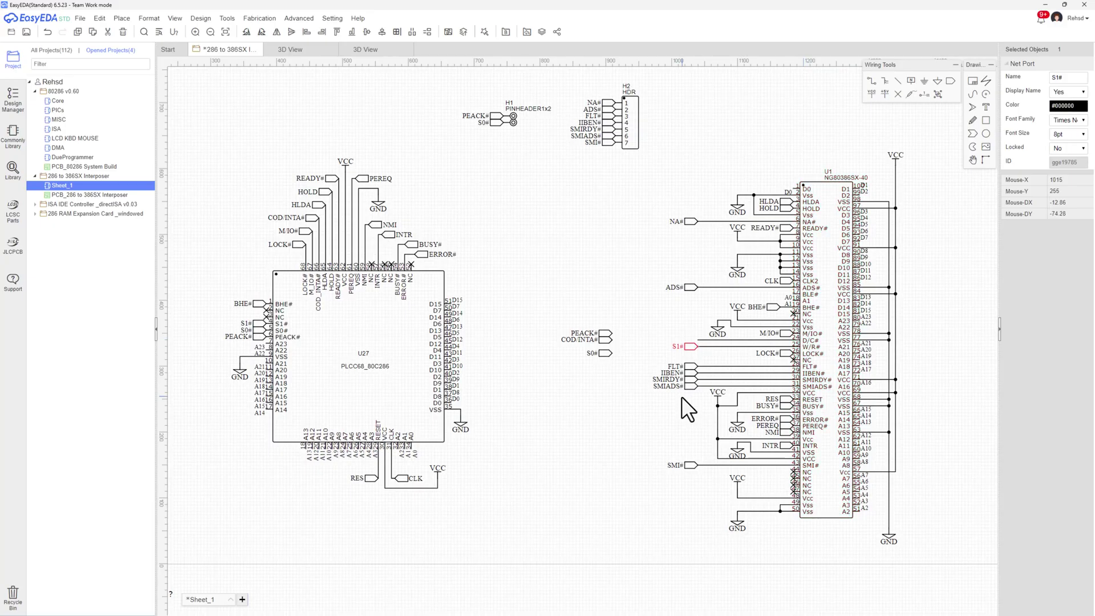
mouse_move(605, 340)
left_mouse_down()
mouse_move(693, 342)
mouse_move(684, 347)
left_mouse_up()
left_click(619, 400)
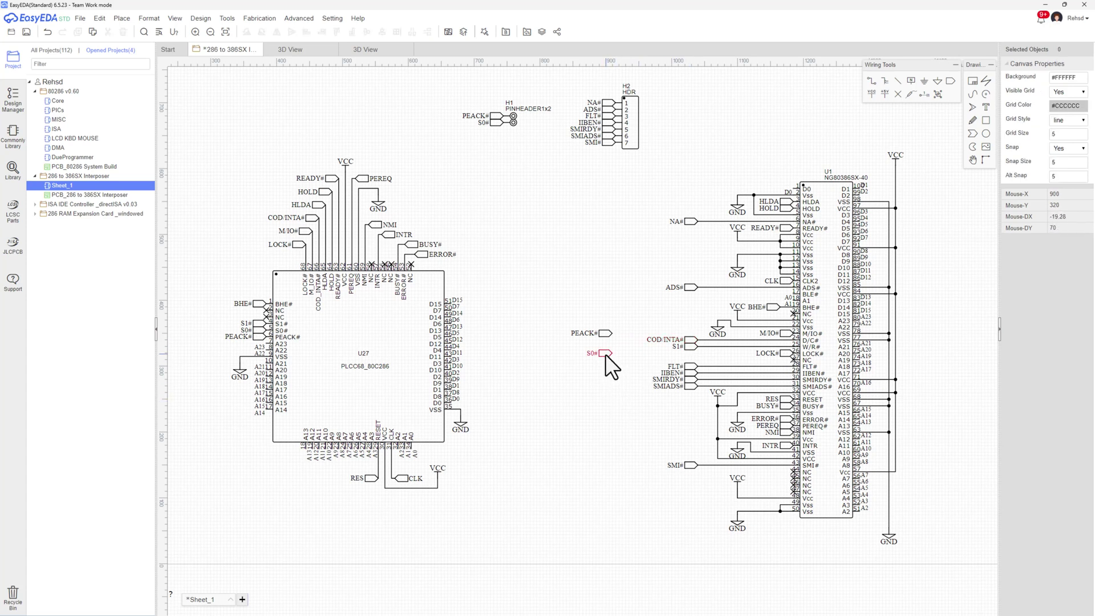
mouse_move(605, 353)
left_mouse_down()
mouse_move(577, 289)
mouse_move(533, 255)
left_mouse_up()
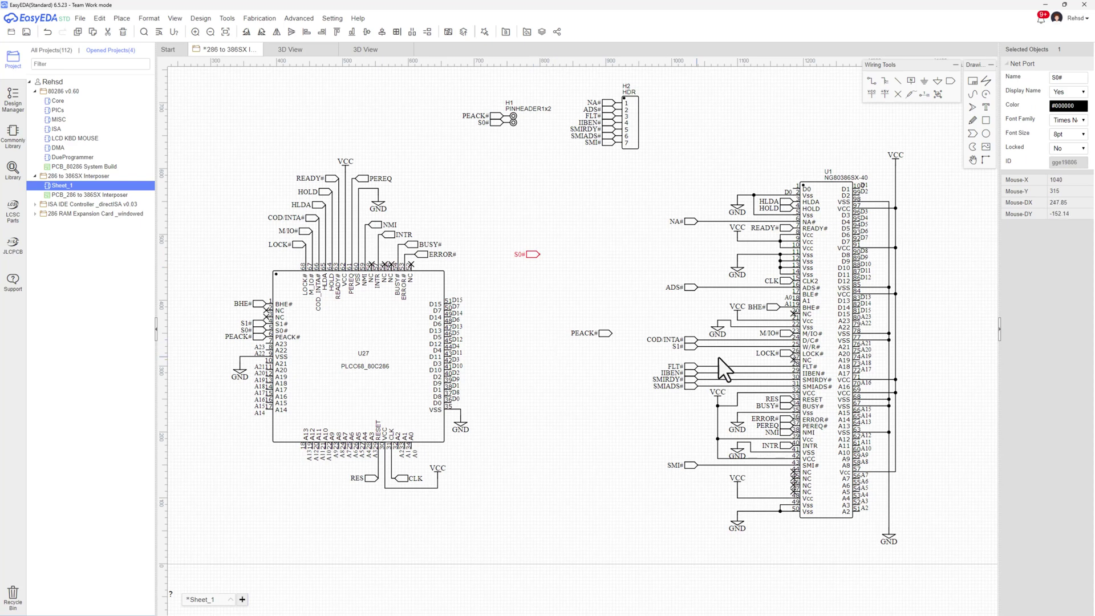
left_click(605, 335)
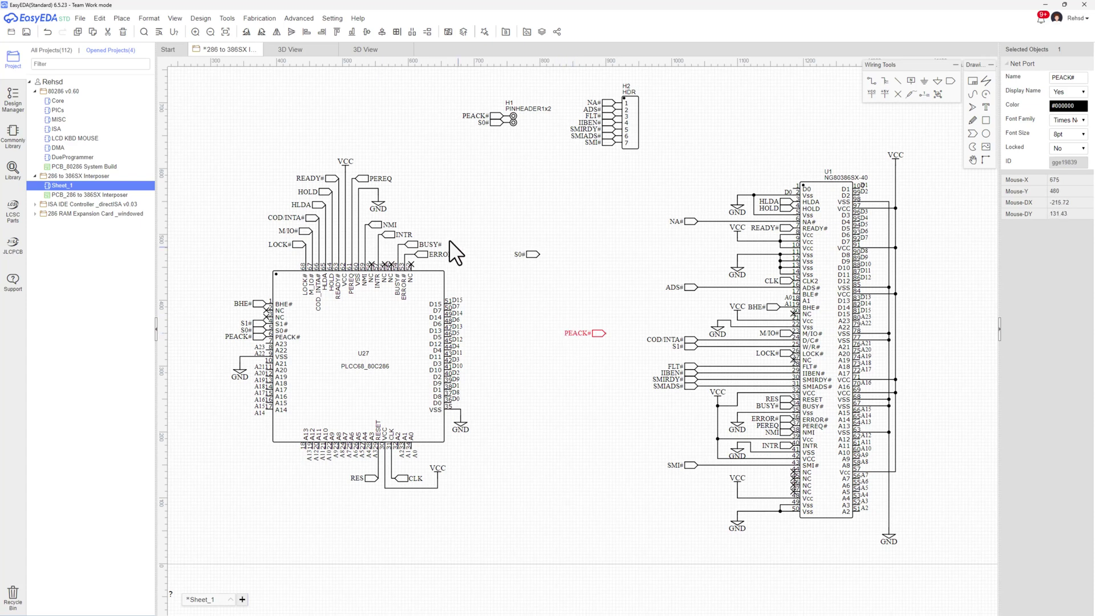
Look up PEREQ and PEACK on 80C286 page 3-71 beside the Am386SX logic symbol
key("alt+Tab")
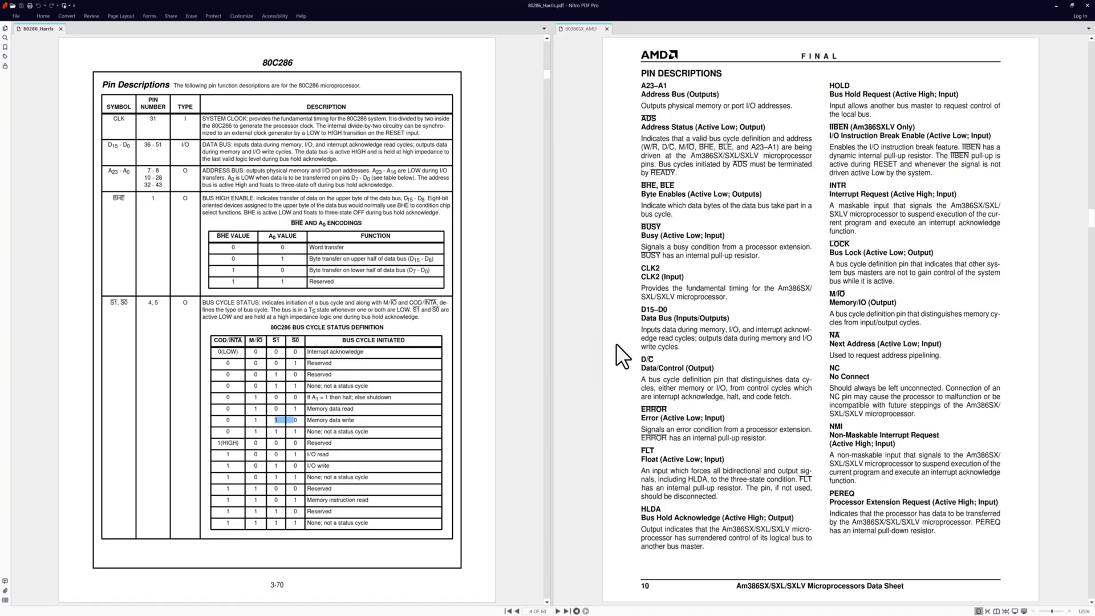
scroll(743, 393, "down", 5)
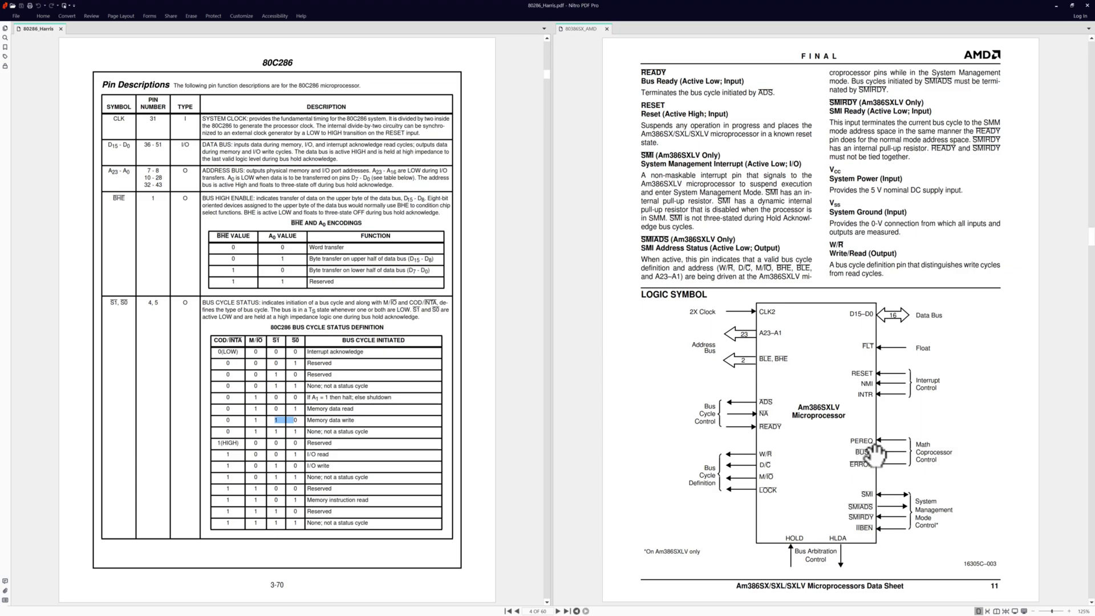
key("alt+Tab")
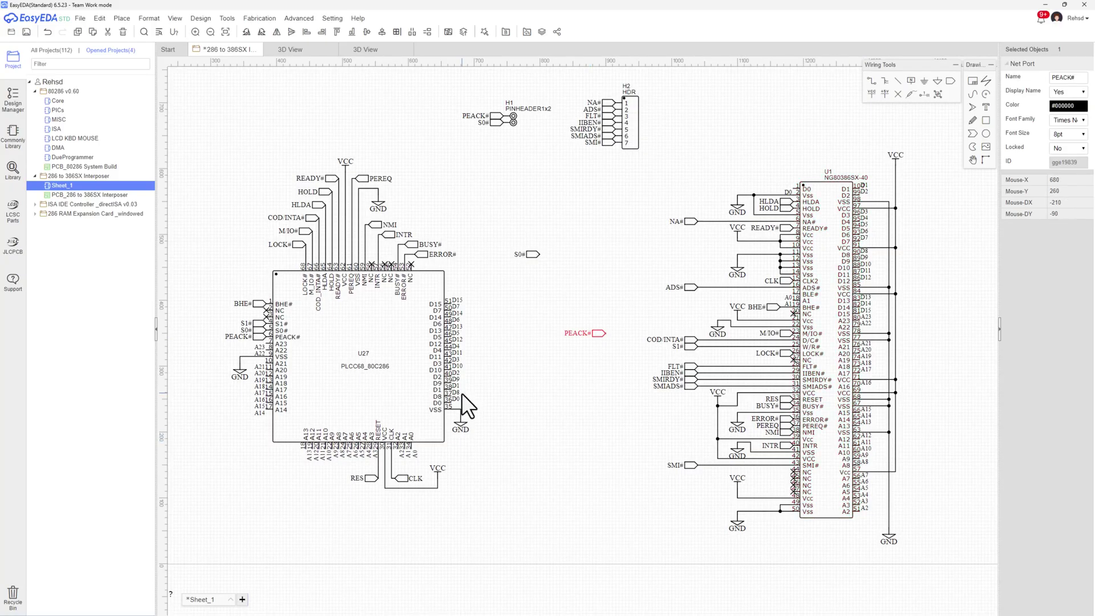
key("alt+Tab")
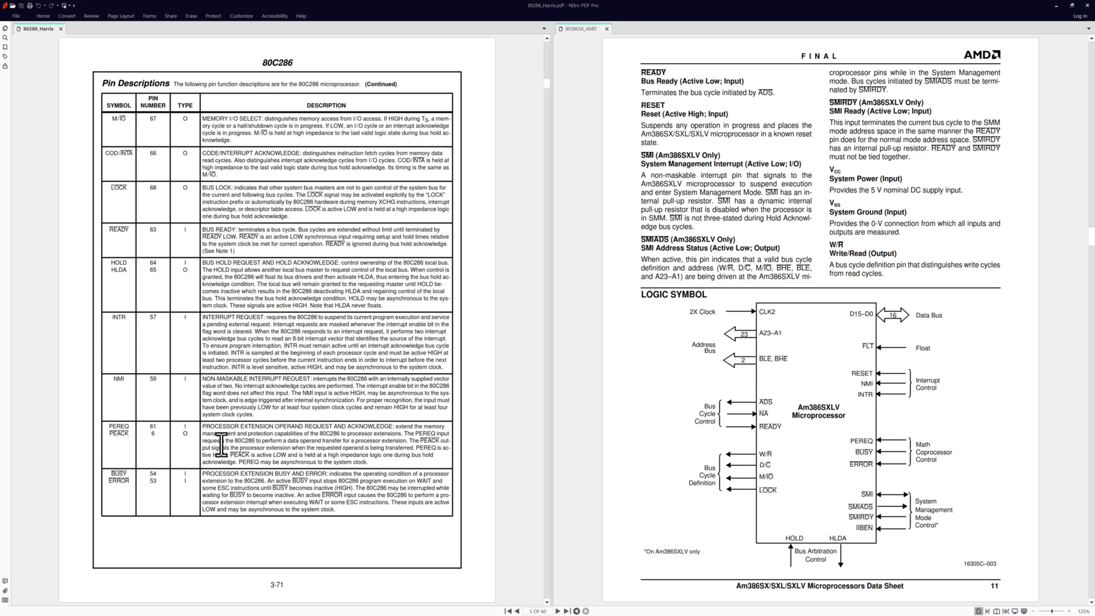
key("alt+Tab")
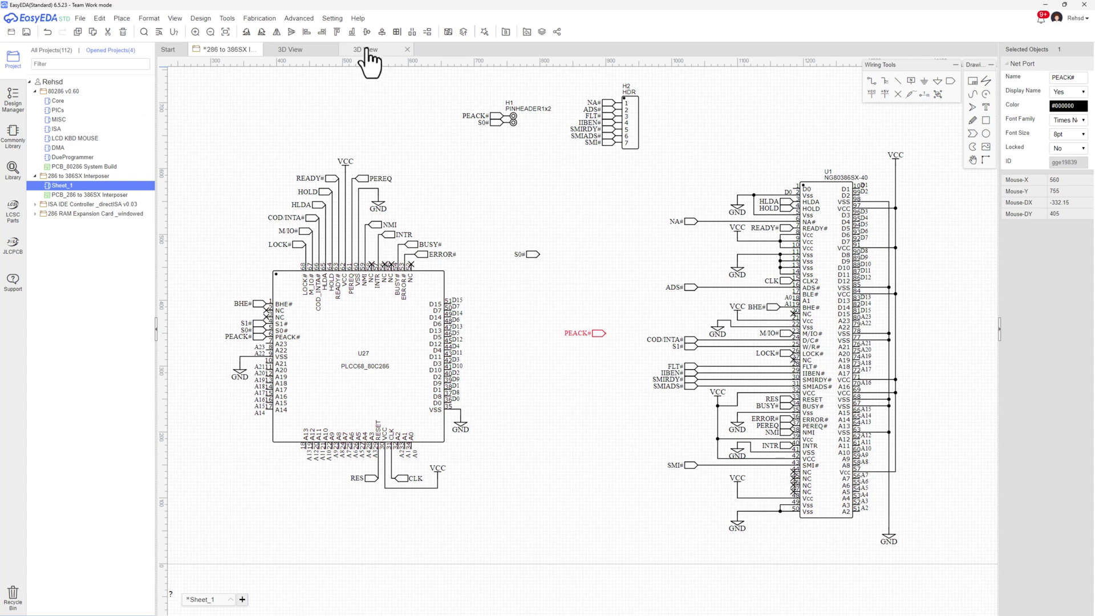
Check the interposer and 286 motherboard 3D views, then open the 80286 v0.60 Core sheet
left_click(366, 50)
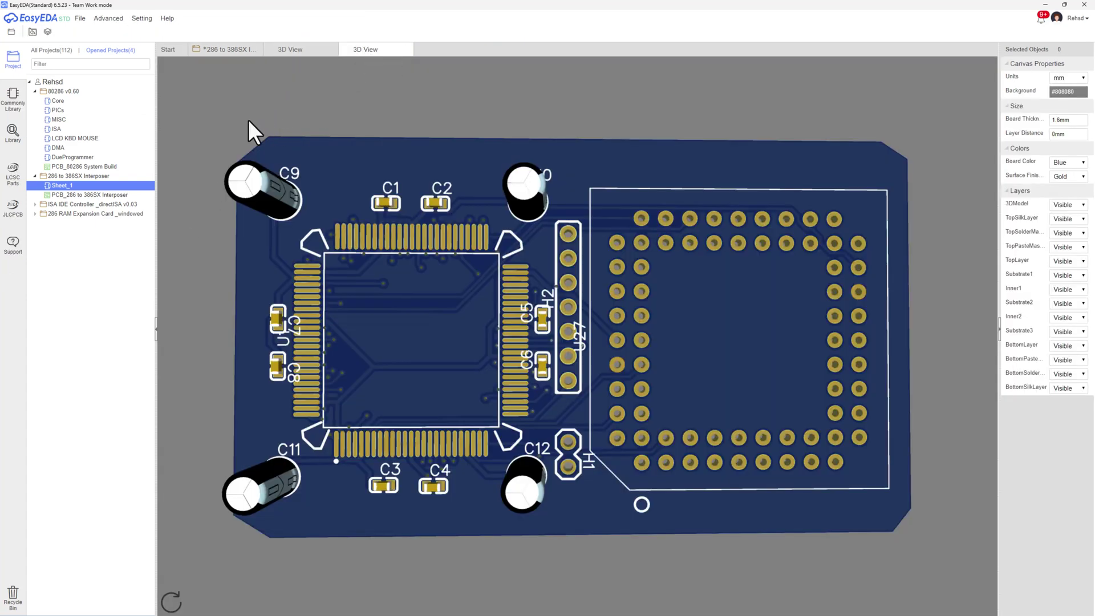
left_click(289, 50)
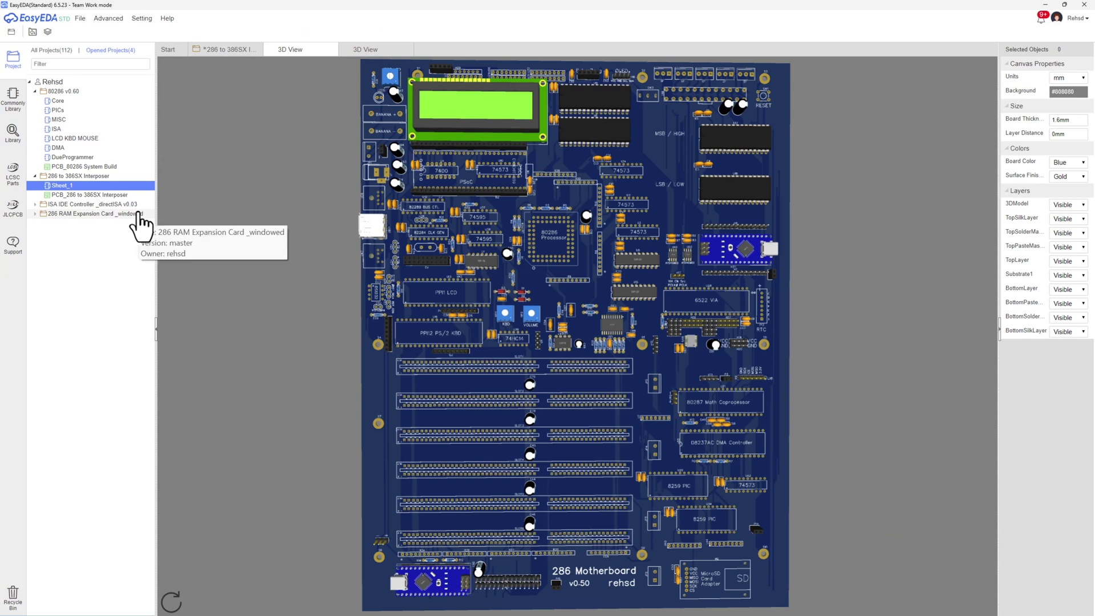
left_click(69, 102)
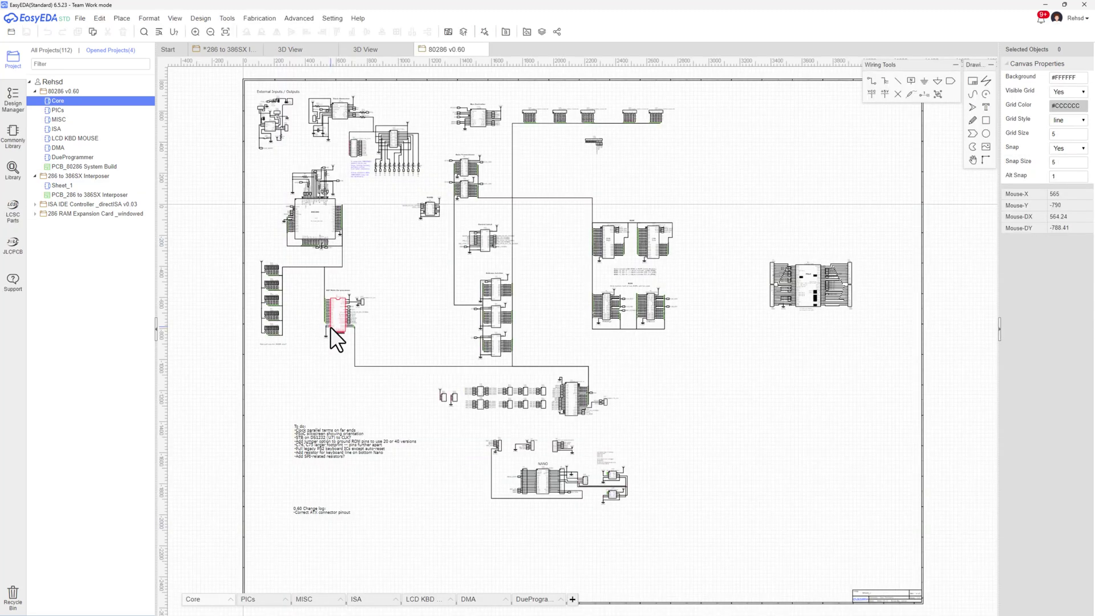
scroll(331, 327, "up", 1)
scroll(331, 327, "up", 4)
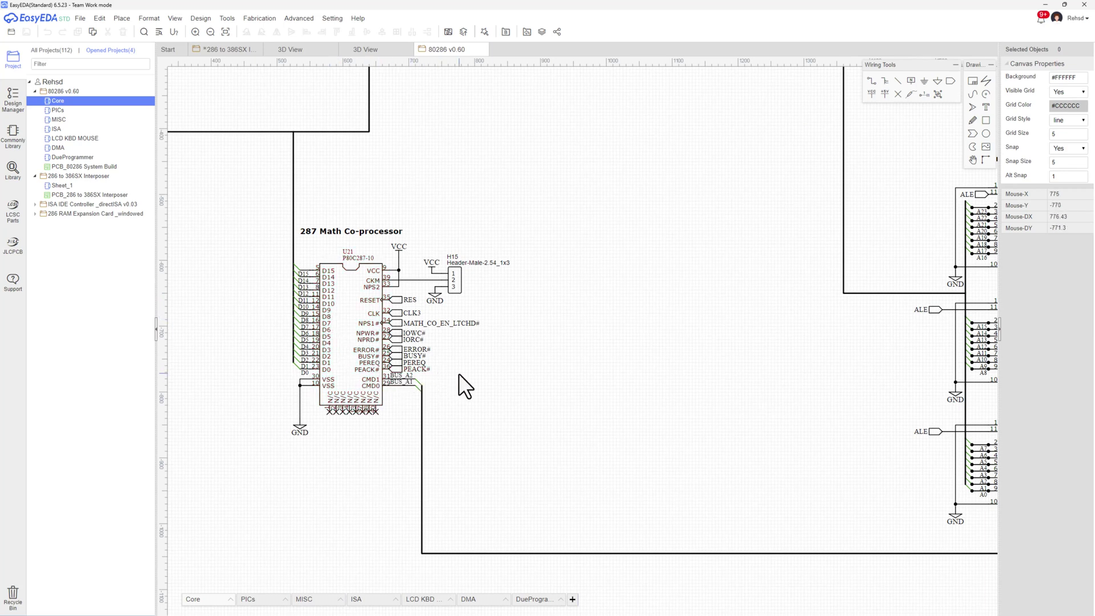
Bring up the 80C286 and Am386SX datasheets in Nitro PDF Pro
key("alt+Tab")
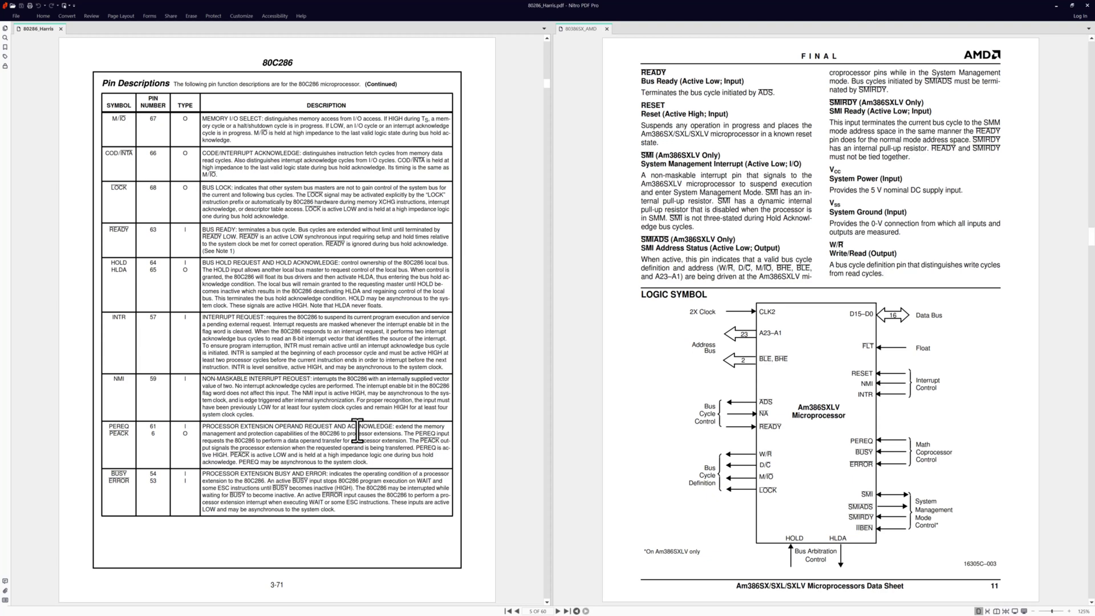
Read the Am386SX logic symbol in the AMD datasheet, then return to EasyEDA
left_click(758, 236)
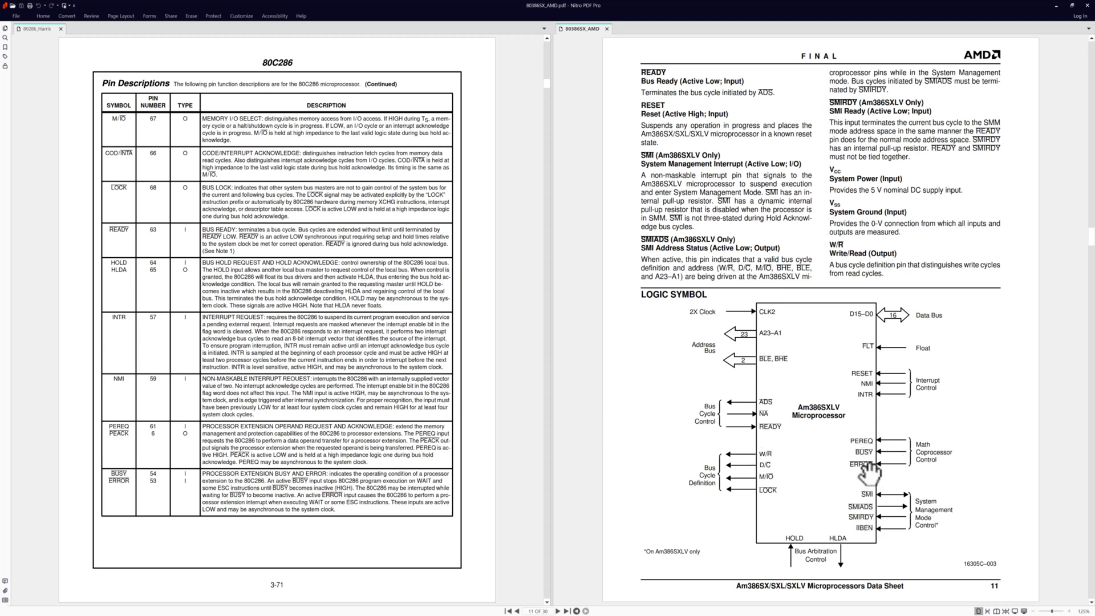
key("alt+Tab")
key("alt+Tab")
key("alt+Tab")
scroll(604, 341, "down", 2)
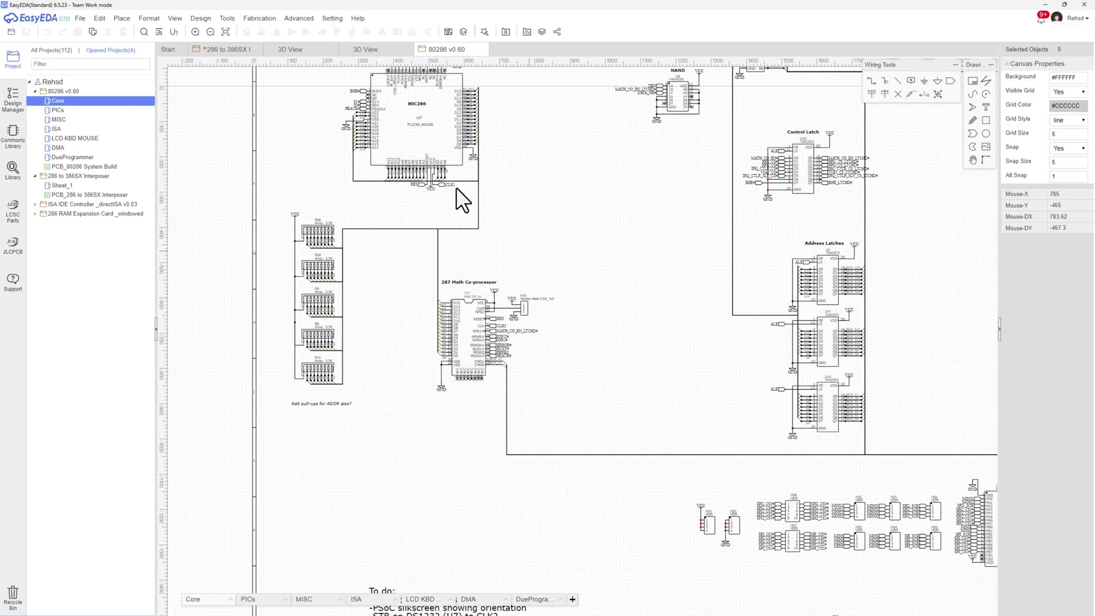
On the interposer sheet, detach S0#, PEACK#, COD/INTA# and S1# and stack them left of the 386SX
left_click(229, 50)
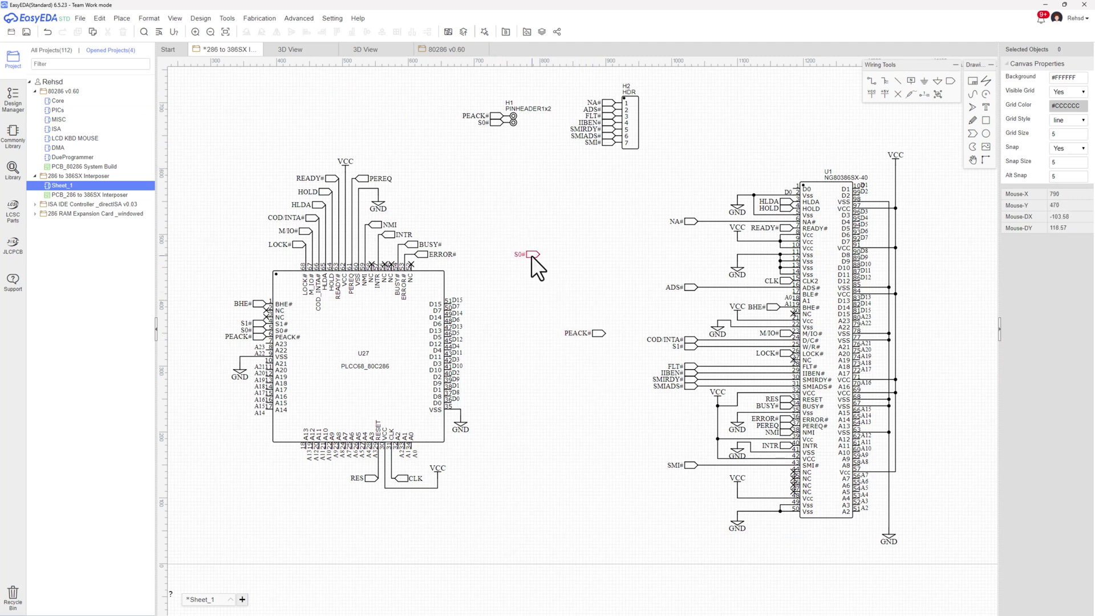
left_click_drag(531, 254, 555, 271)
left_click_drag(604, 335, 557, 277)
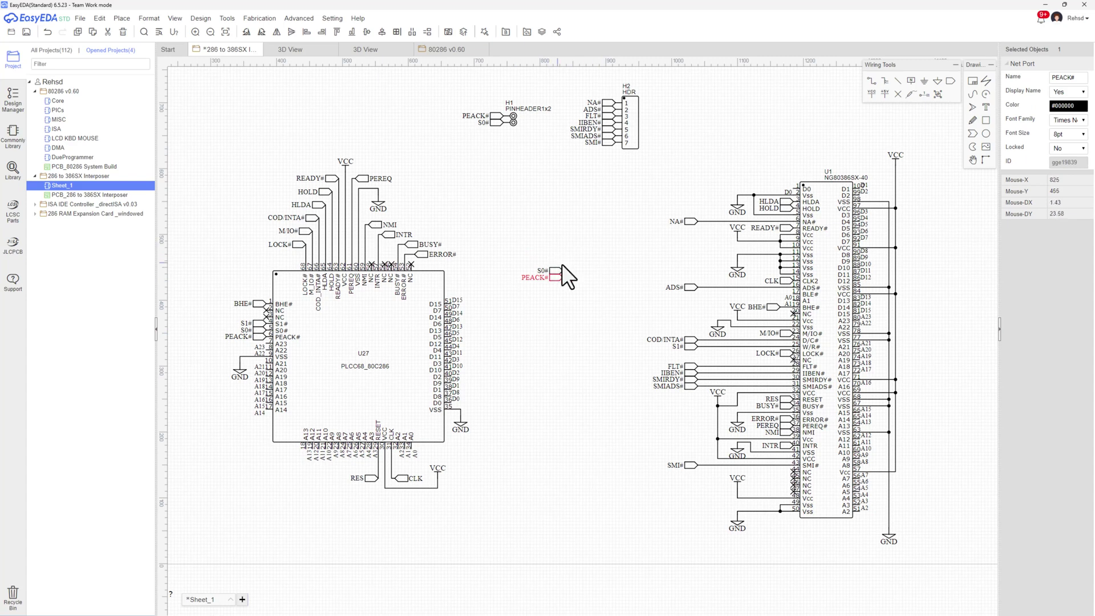
left_click(690, 340)
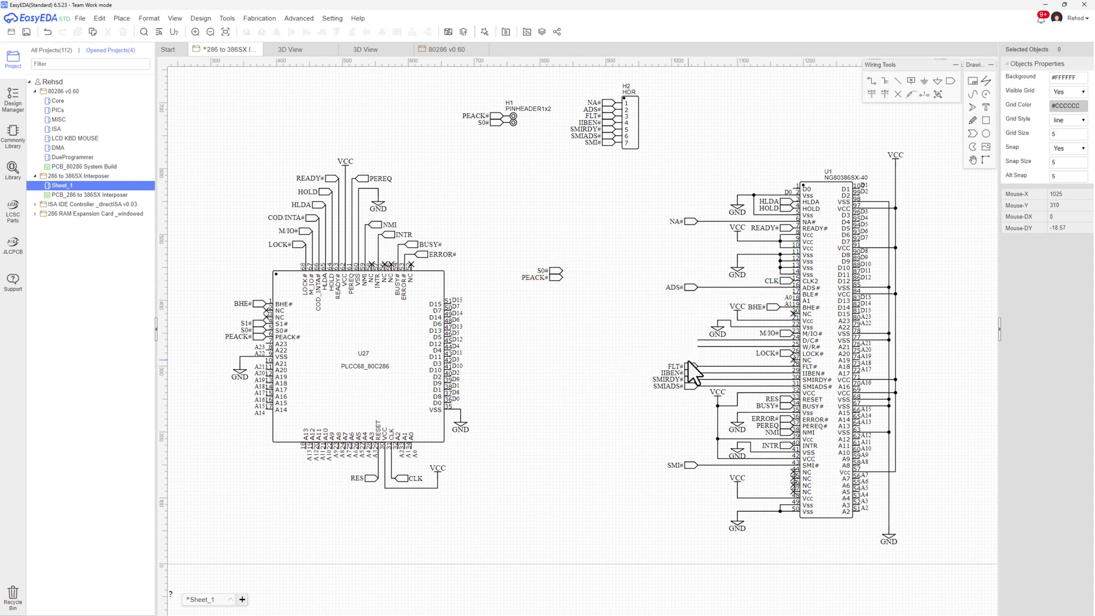
left_click_drag(690, 340, 601, 337)
left_click_drag(557, 274, 593, 326)
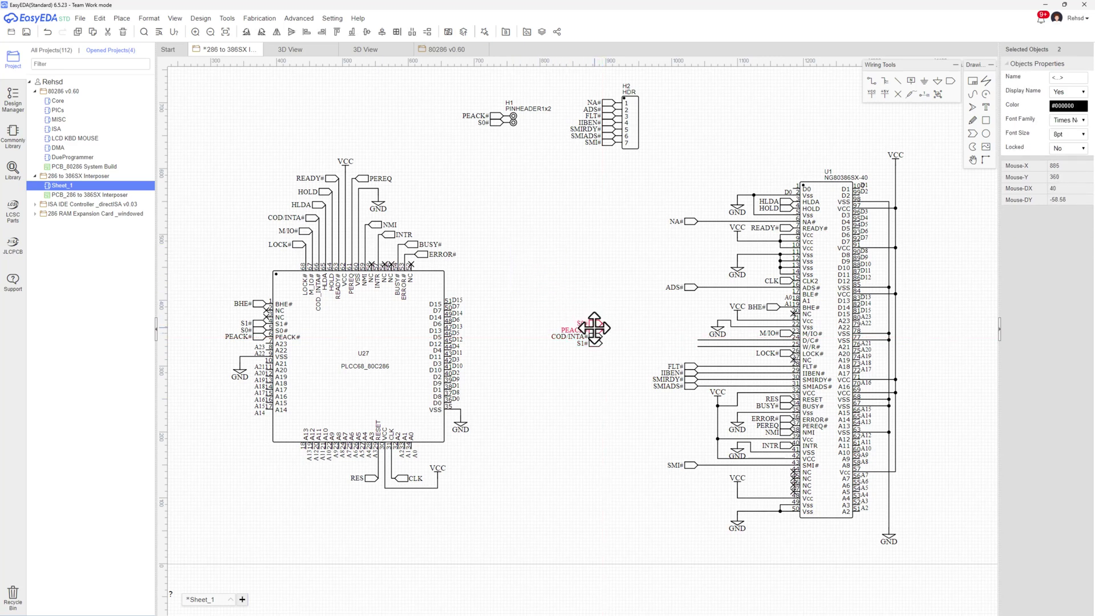
left_click(585, 385)
left_click_drag(535, 300, 599, 350)
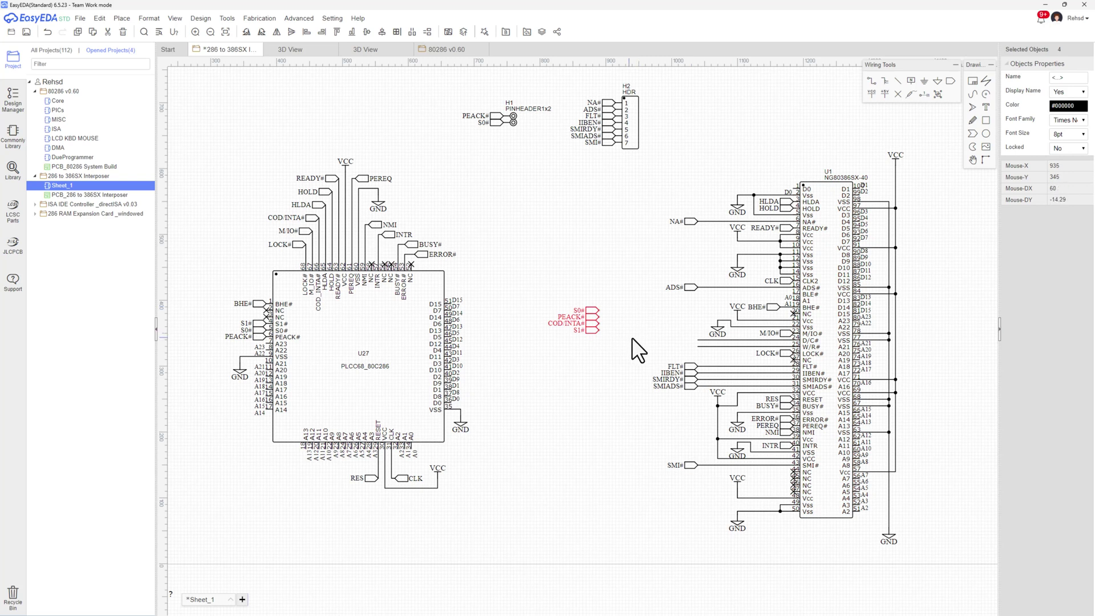
left_click_drag(587, 317, 593, 331)
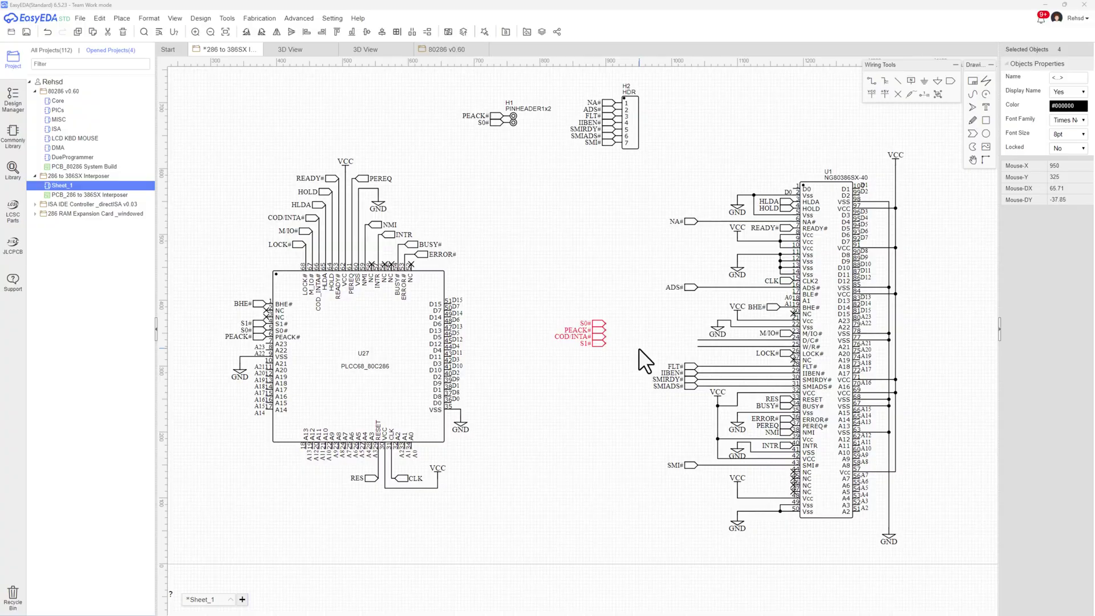
Consult the 80C286 bus cycle status table on page 3-70 and the Am386SX datasheet
key("alt+Tab")
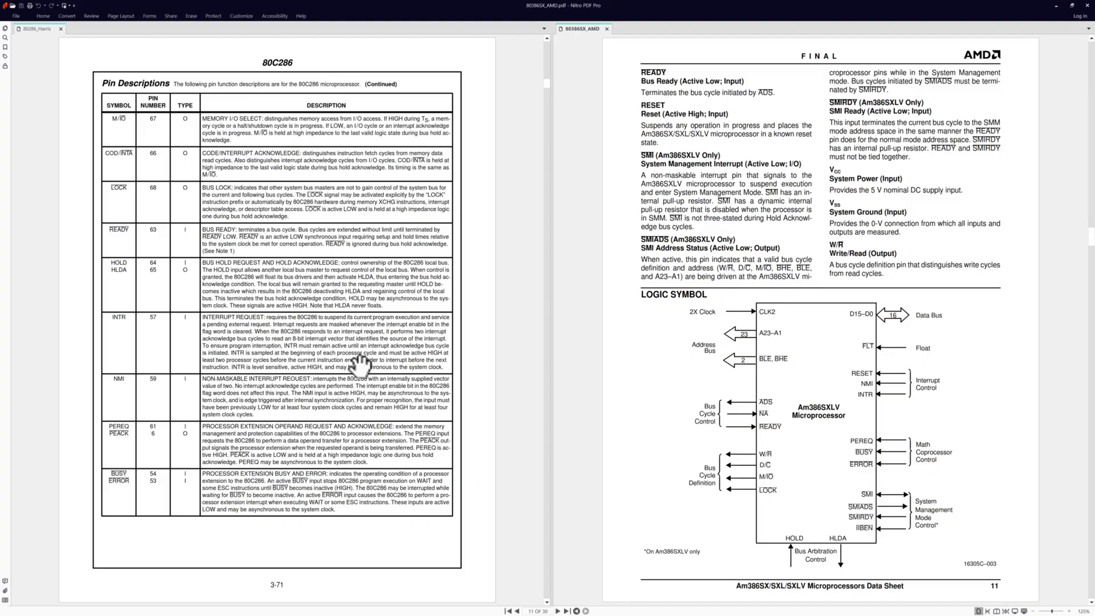
left_click(359, 363)
scroll(359, 364, "up", 1)
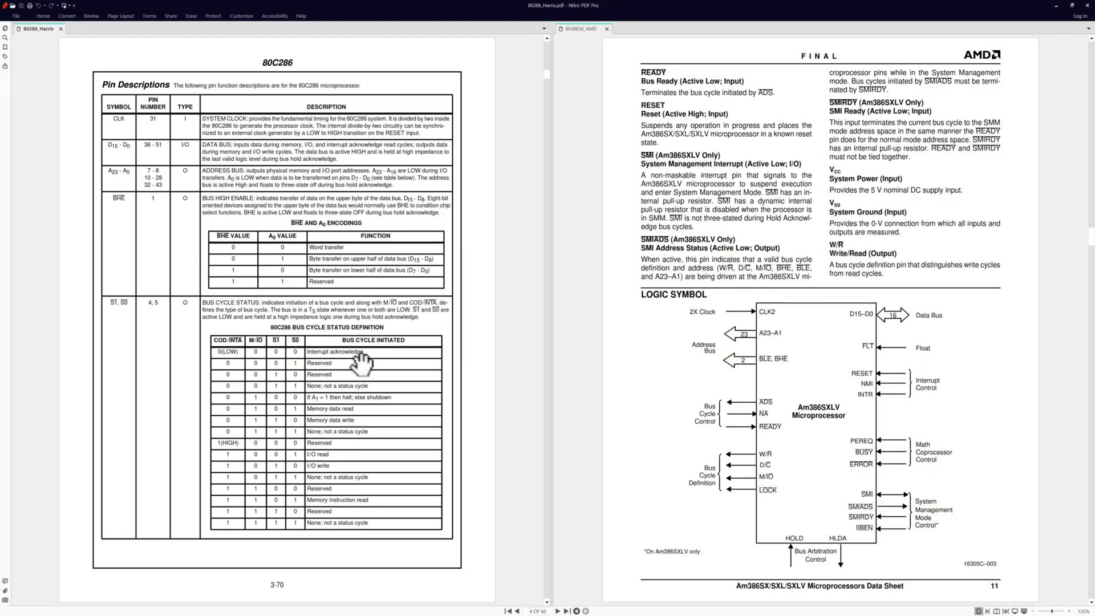
left_click(779, 380)
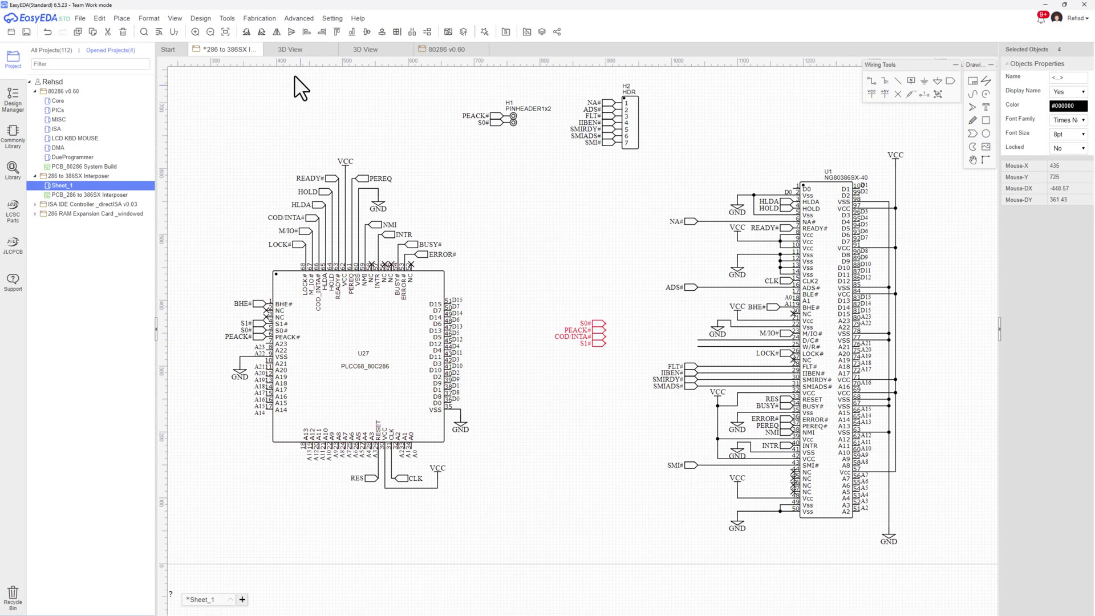
Orbit the interposer board in 3D to inspect it, then show the 286 Motherboard render
left_click(296, 50)
left_click(361, 50)
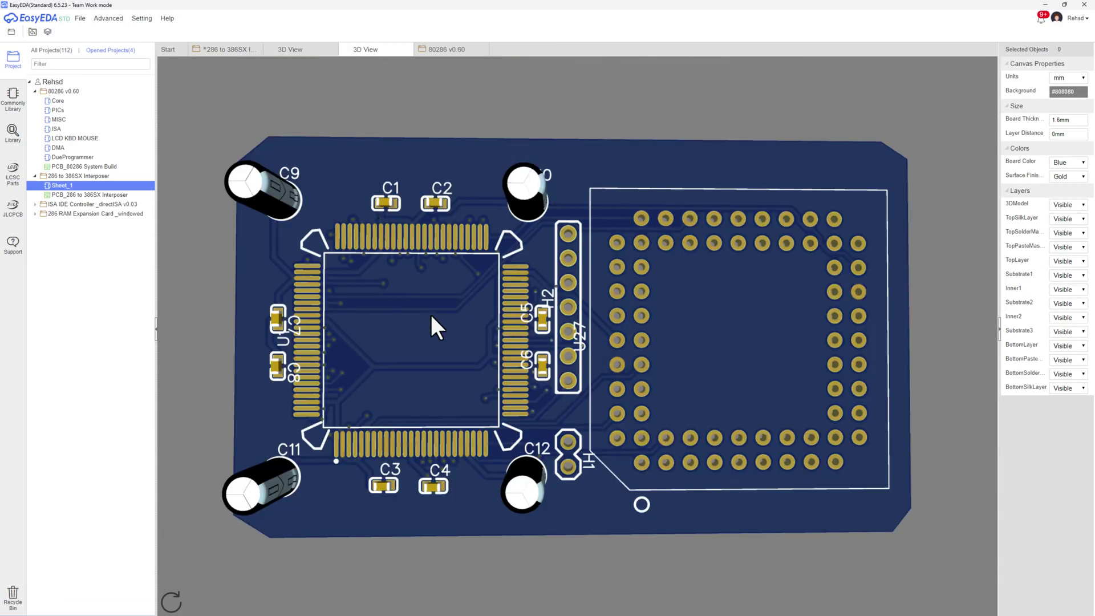
mouse_move(431, 314)
left_mouse_down()
mouse_move(548, 311)
mouse_move(550, 348)
mouse_move(576, 295)
mouse_move(497, 310)
left_mouse_up()
mouse_move(548, 367)
left_mouse_down()
mouse_move(562, 372)
mouse_move(555, 300)
mouse_move(575, 405)
mouse_move(576, 350)
mouse_move(605, 473)
mouse_move(593, 480)
mouse_move(598, 519)
mouse_move(565, 520)
mouse_move(605, 535)
mouse_move(621, 516)
mouse_move(603, 524)
left_mouse_up()
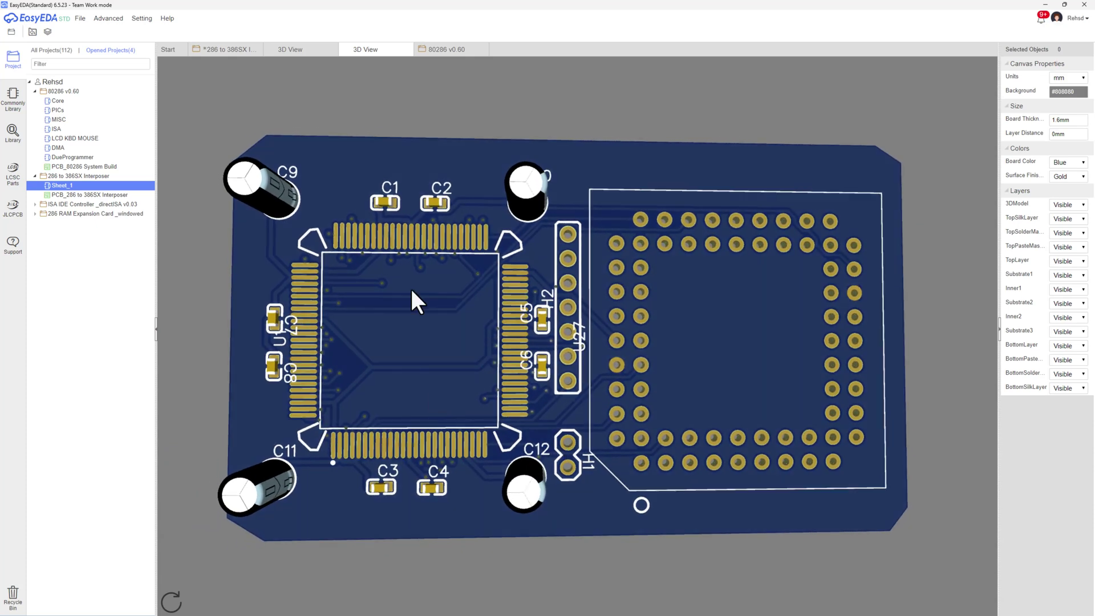
left_click_drag(649, 356, 603, 356)
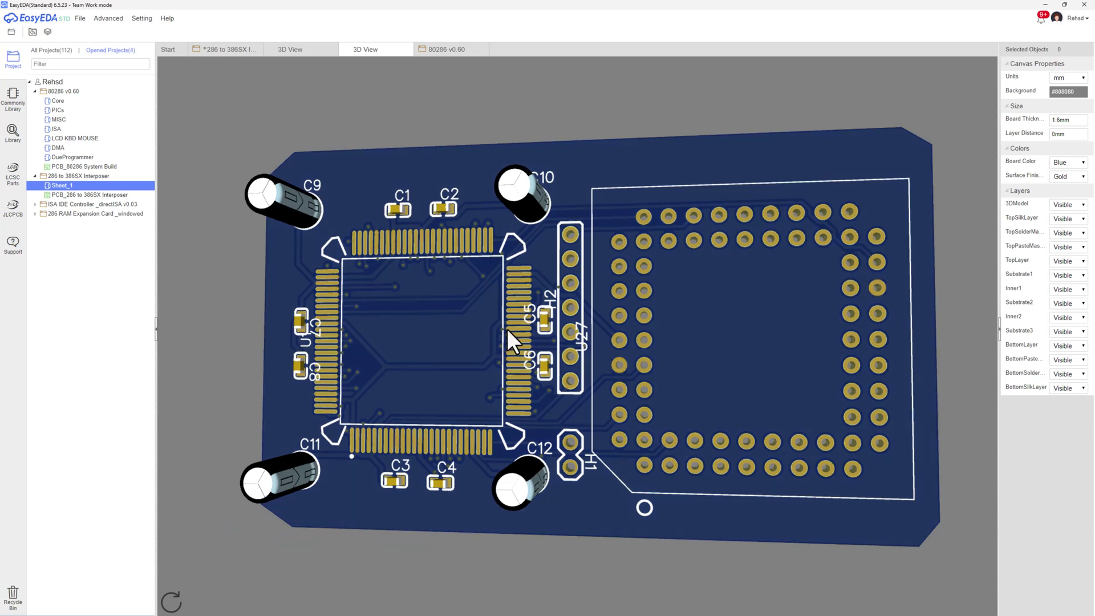
left_click(301, 48)
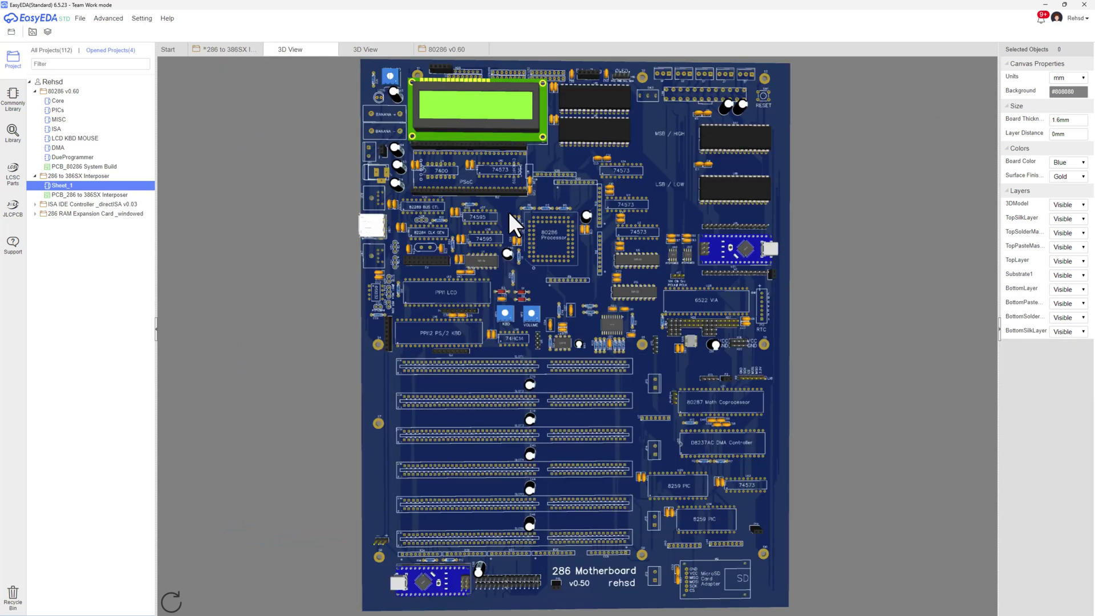